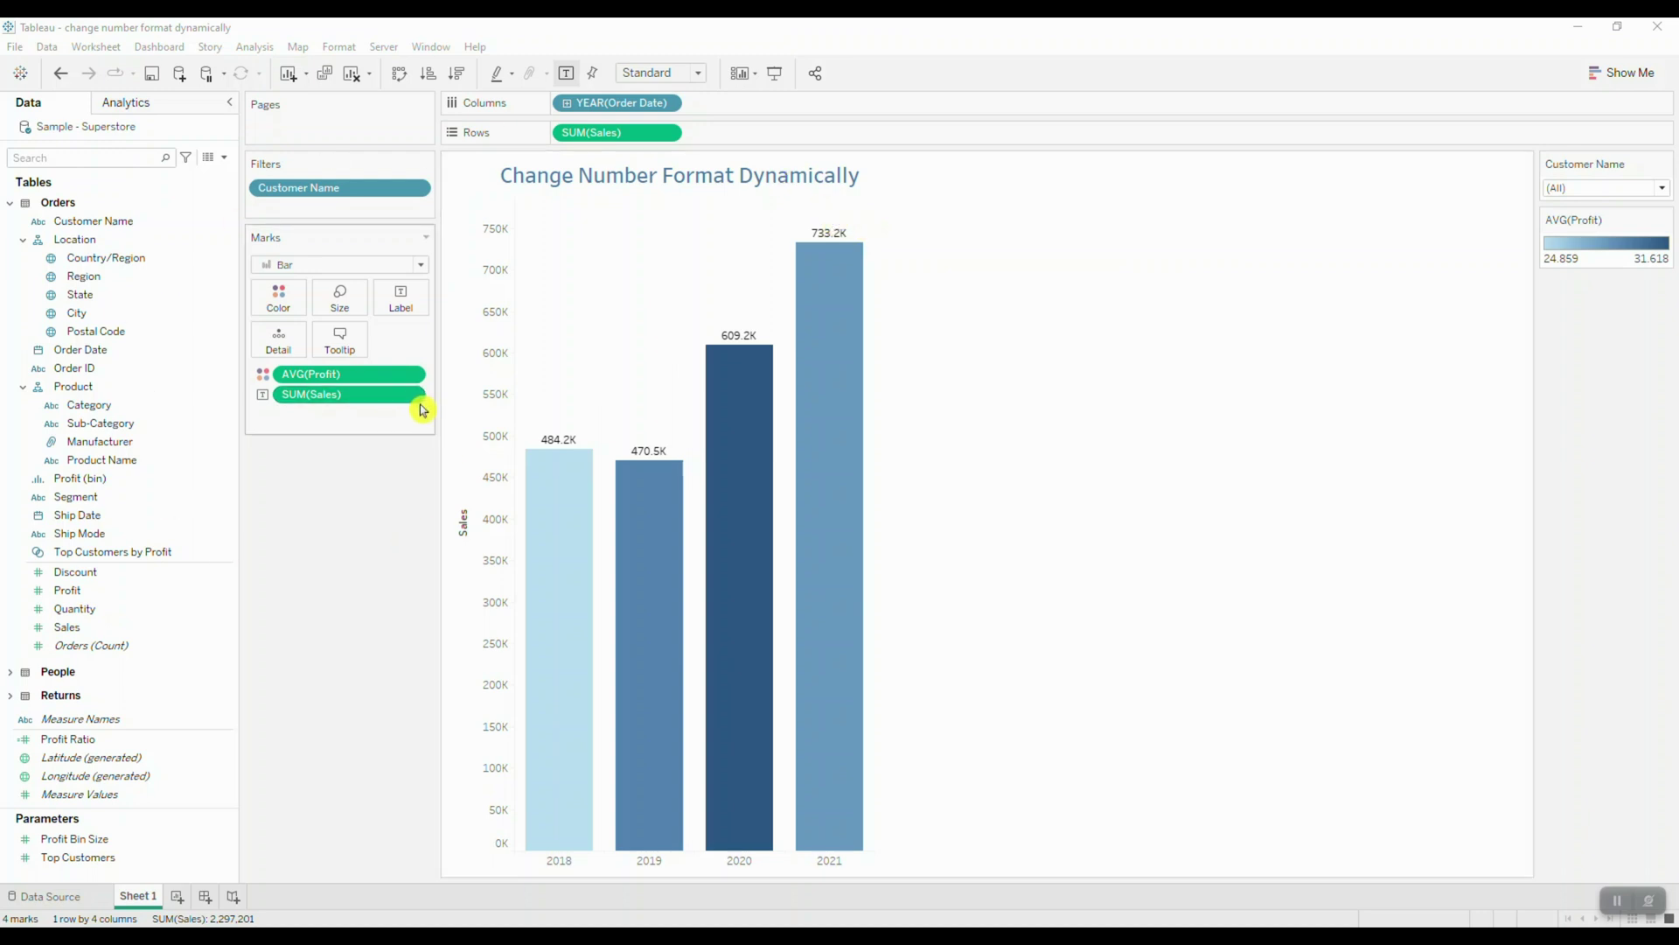
# Step: Open formatting for the SUM(Sales) labels and keep Number (Custom) with Thousands (K) display units
pyautogui.click(281, 393)
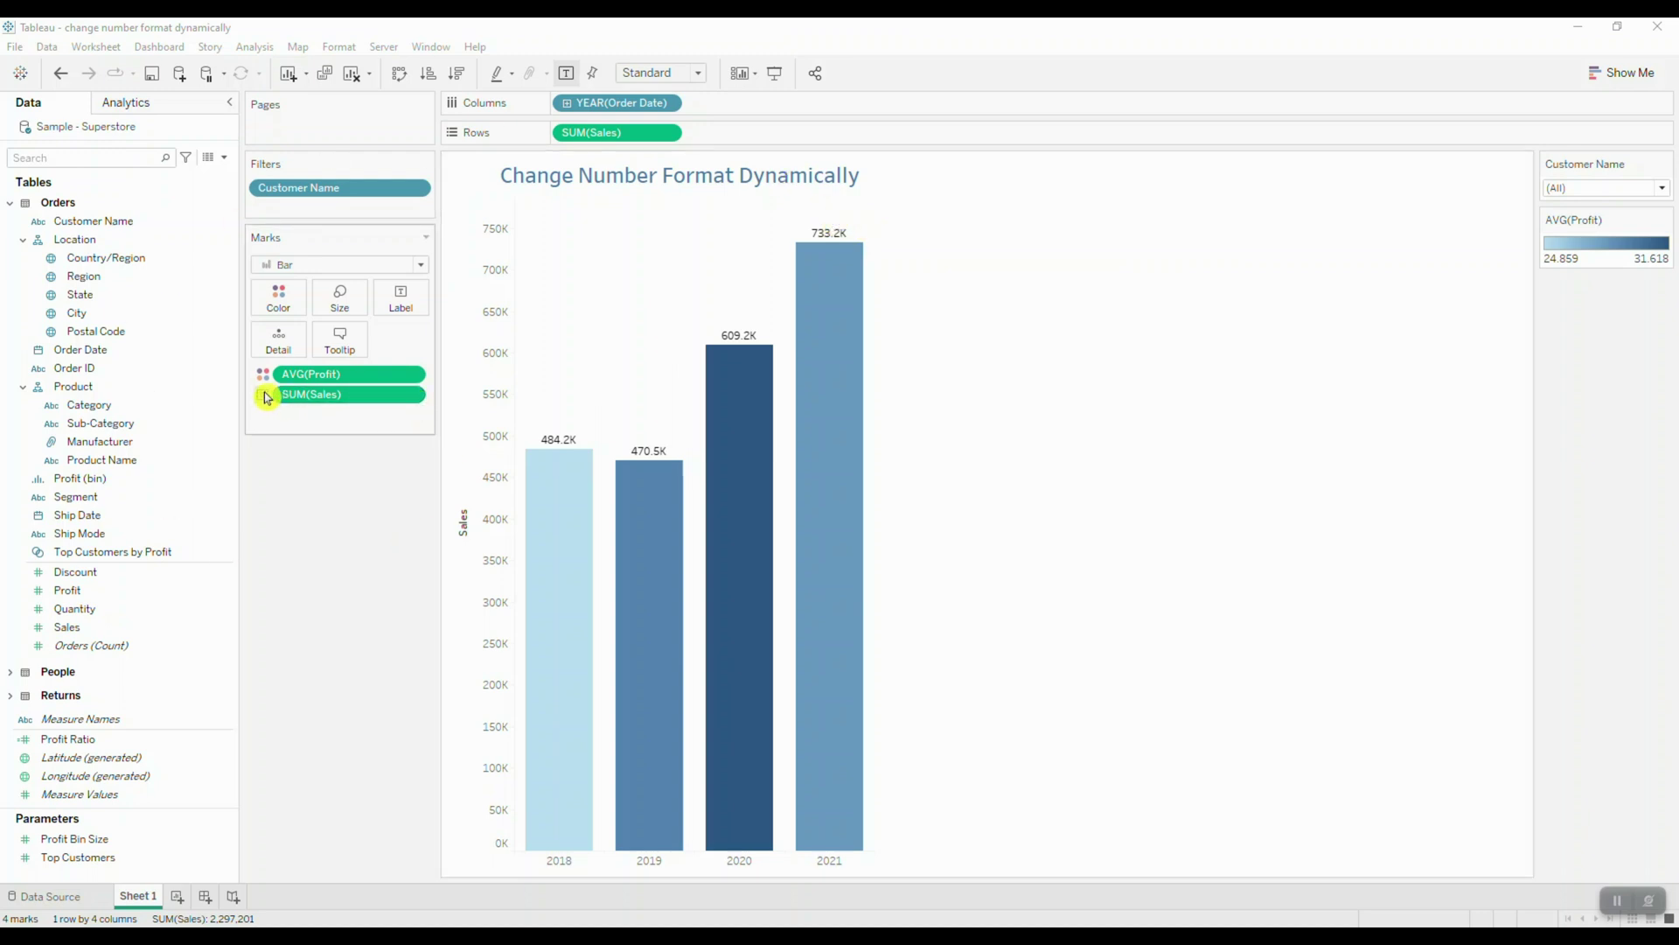
pyautogui.click(412, 398)
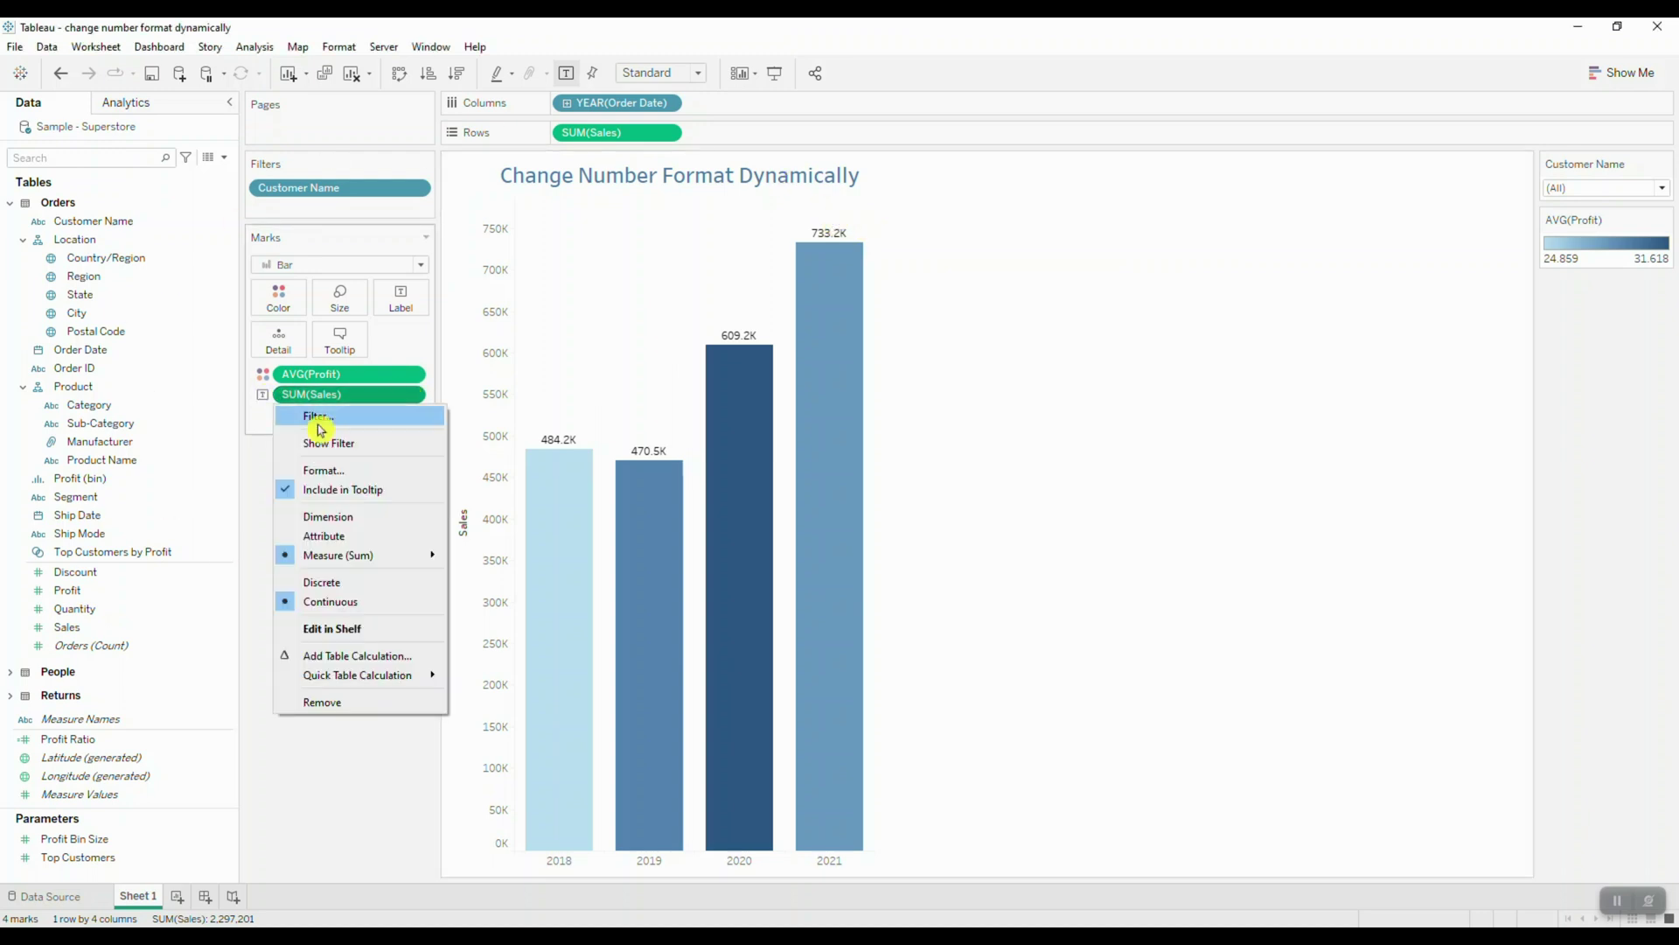
pyautogui.click(368, 476)
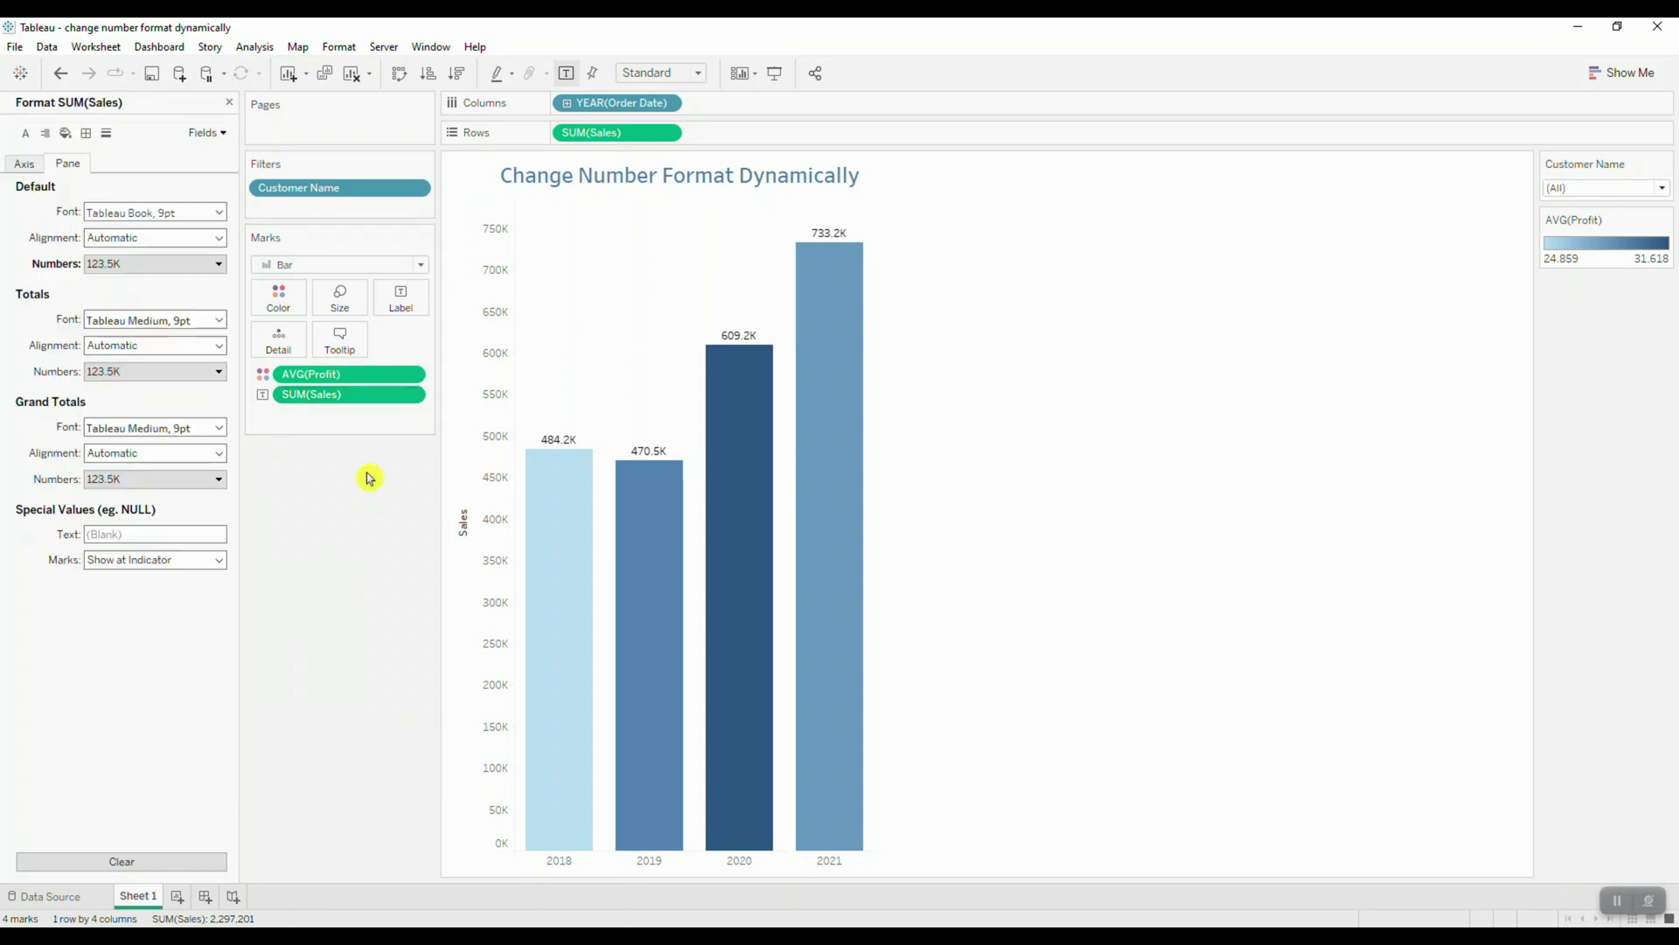
pyautogui.click(201, 264)
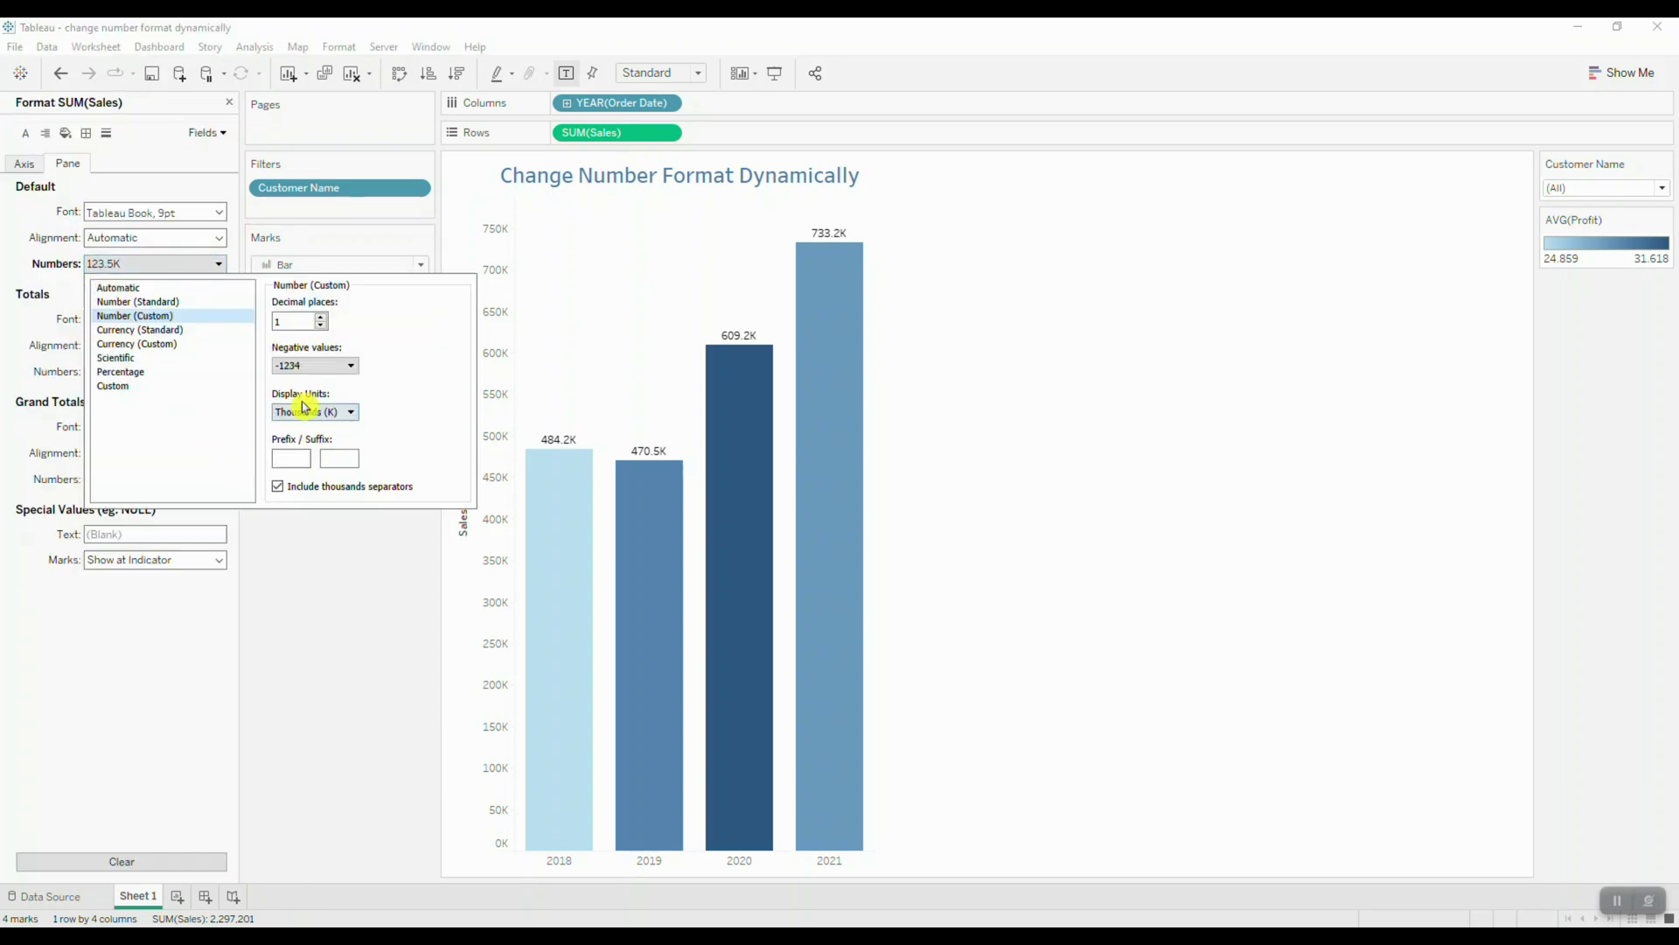
pyautogui.click(352, 413)
pyautogui.click(351, 413)
pyautogui.click(351, 579)
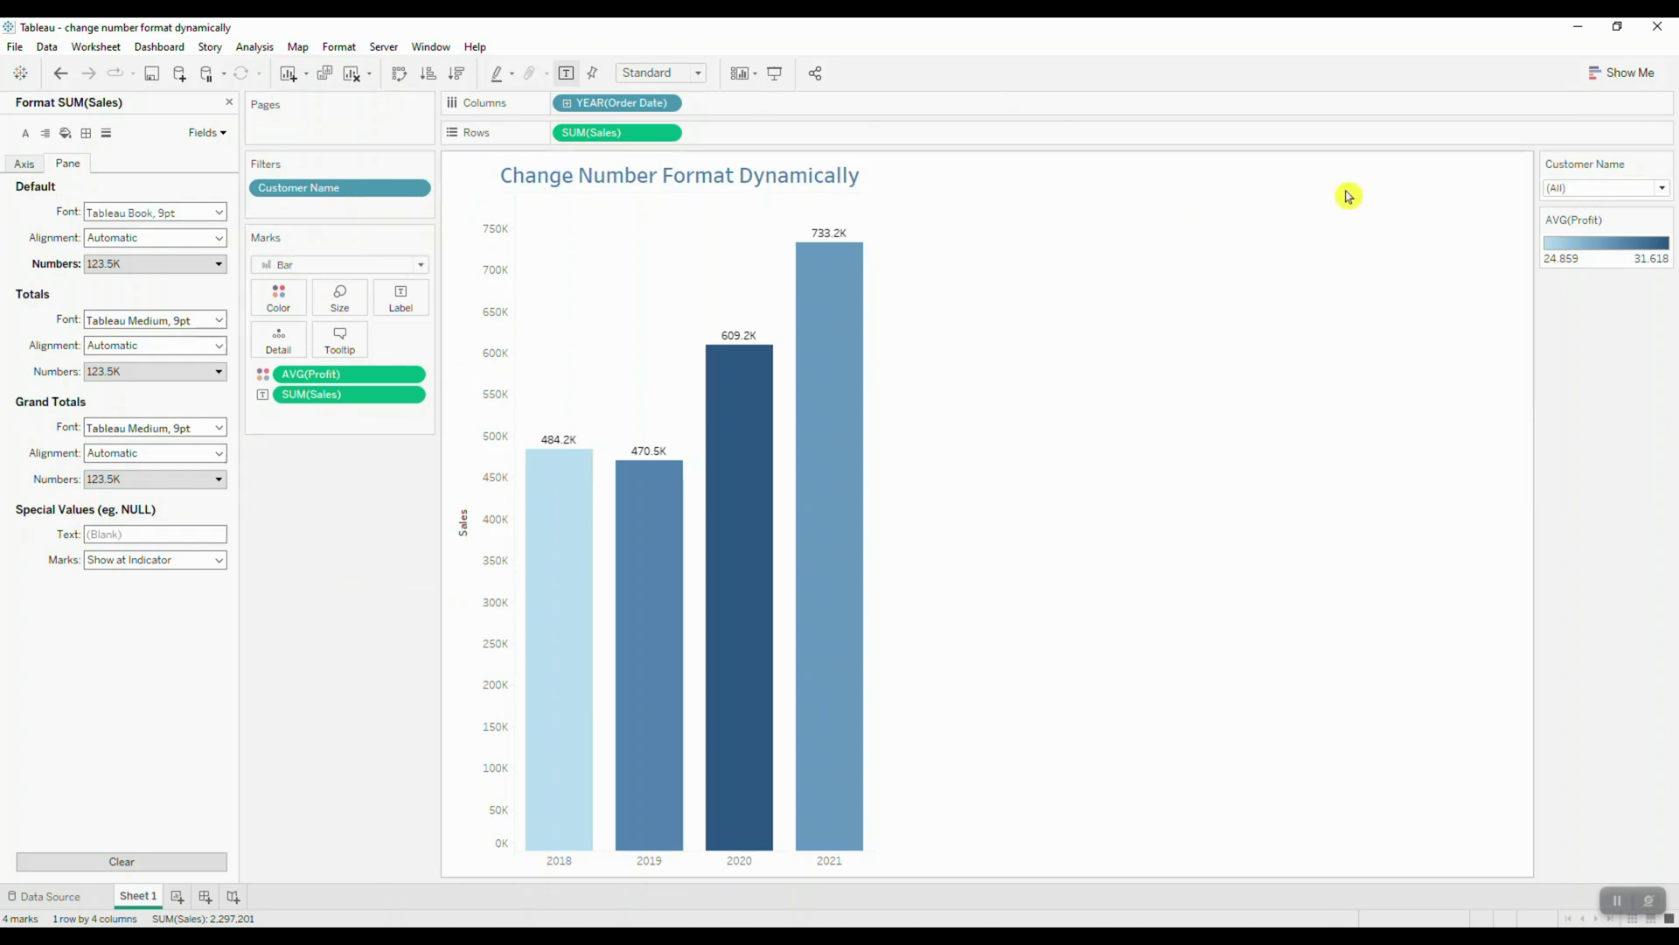
# Step: Filter the chart by Customer Name to a single customer to test the labels
pyautogui.click(1668, 189)
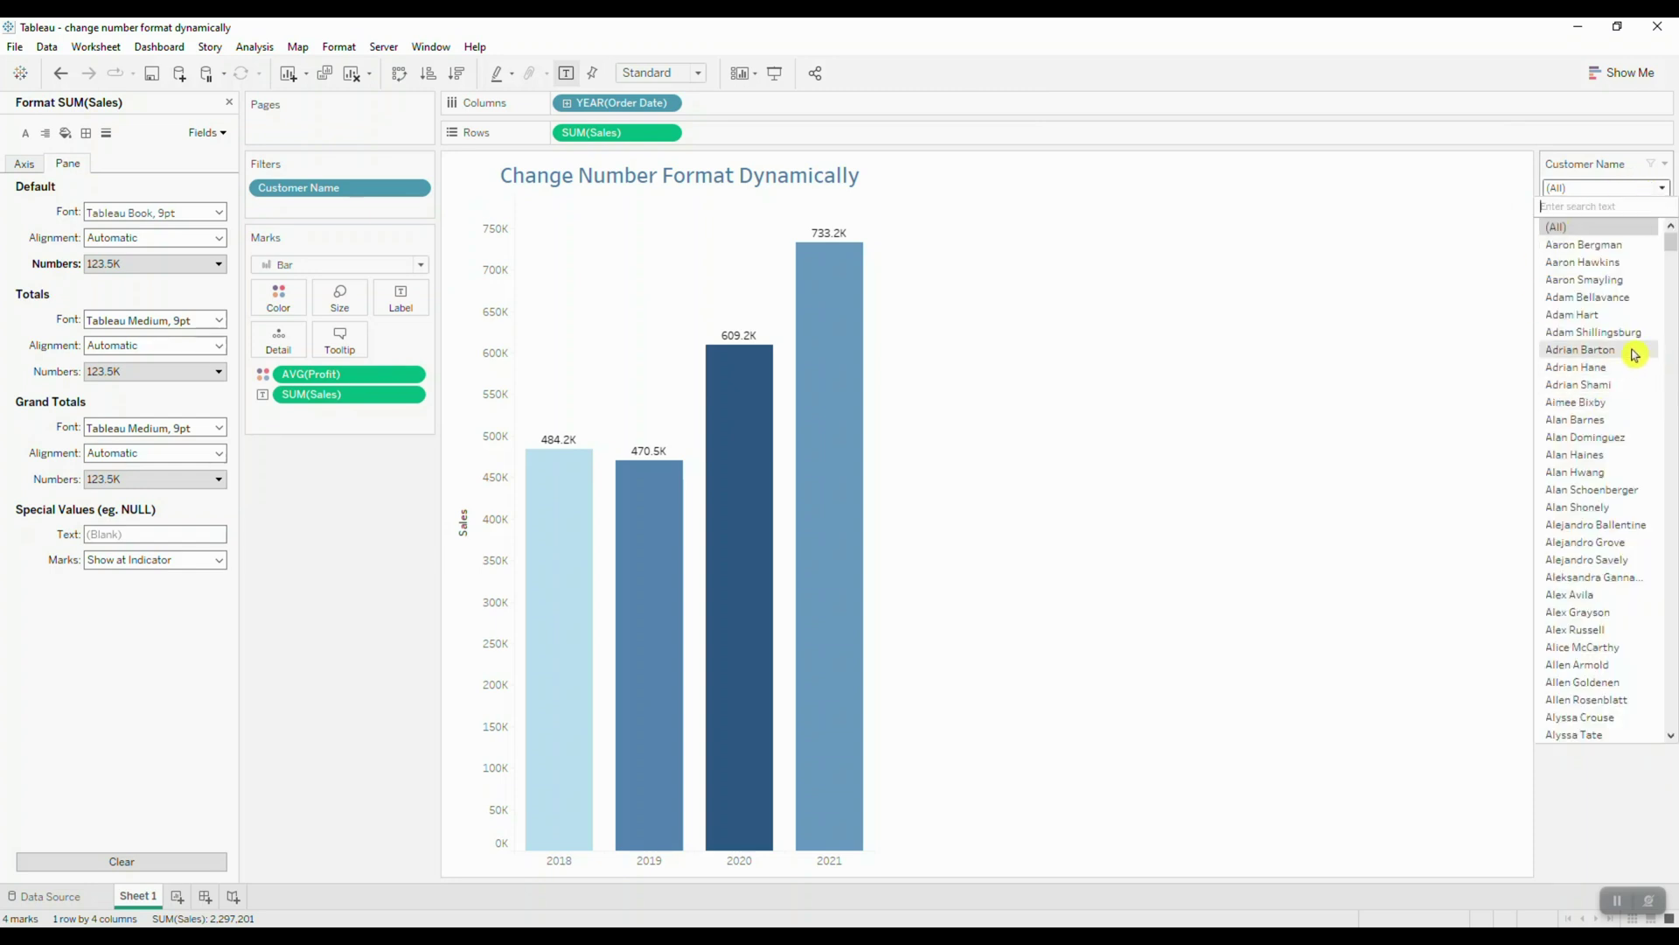
pyautogui.click(1619, 386)
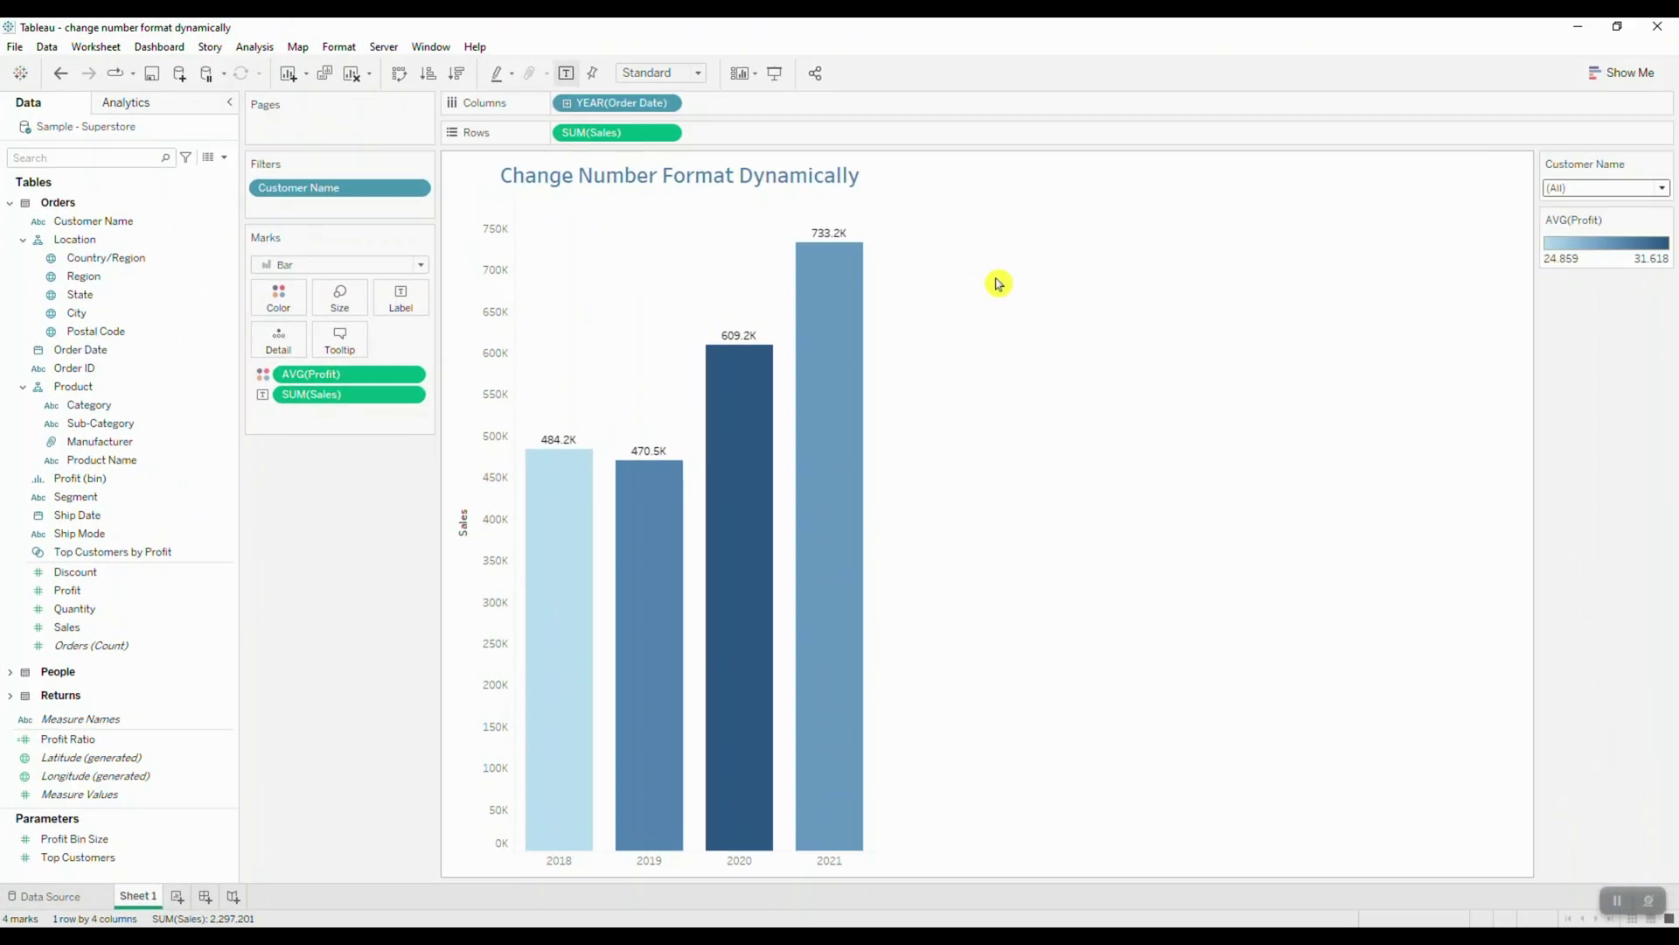
# Step: Create a calculated field named 'Display Units' with the pasted IF SUM([Sales]) >= ... 'B'/'M'/'K' formula
pyautogui.click(224, 157)
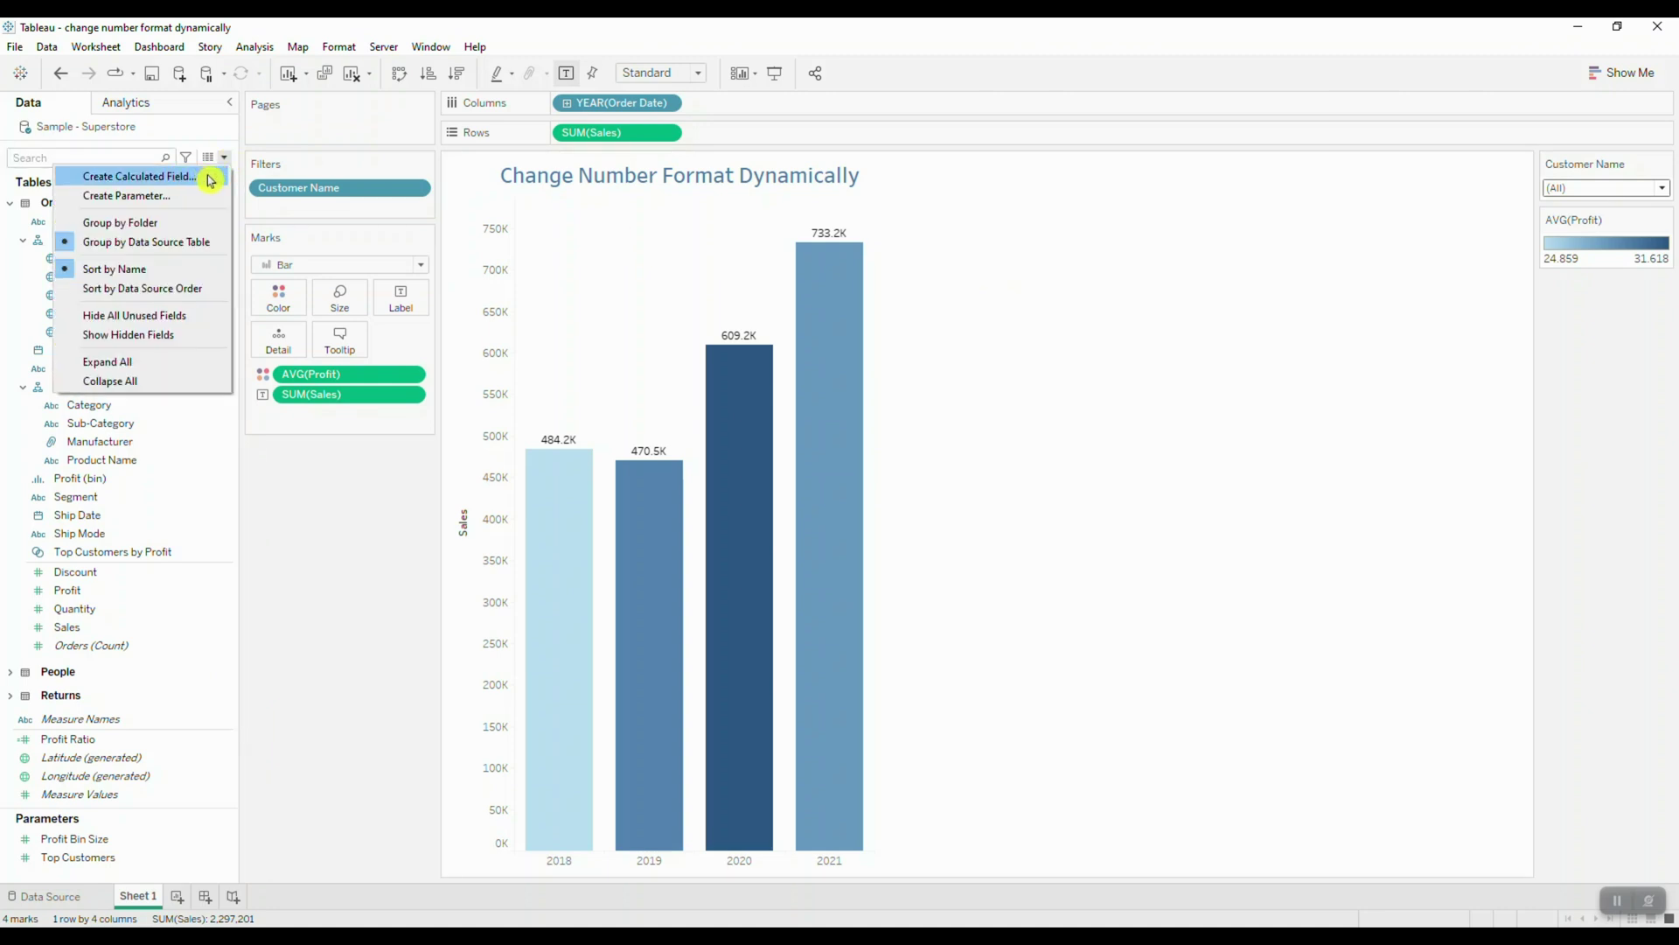
pyautogui.click(208, 175)
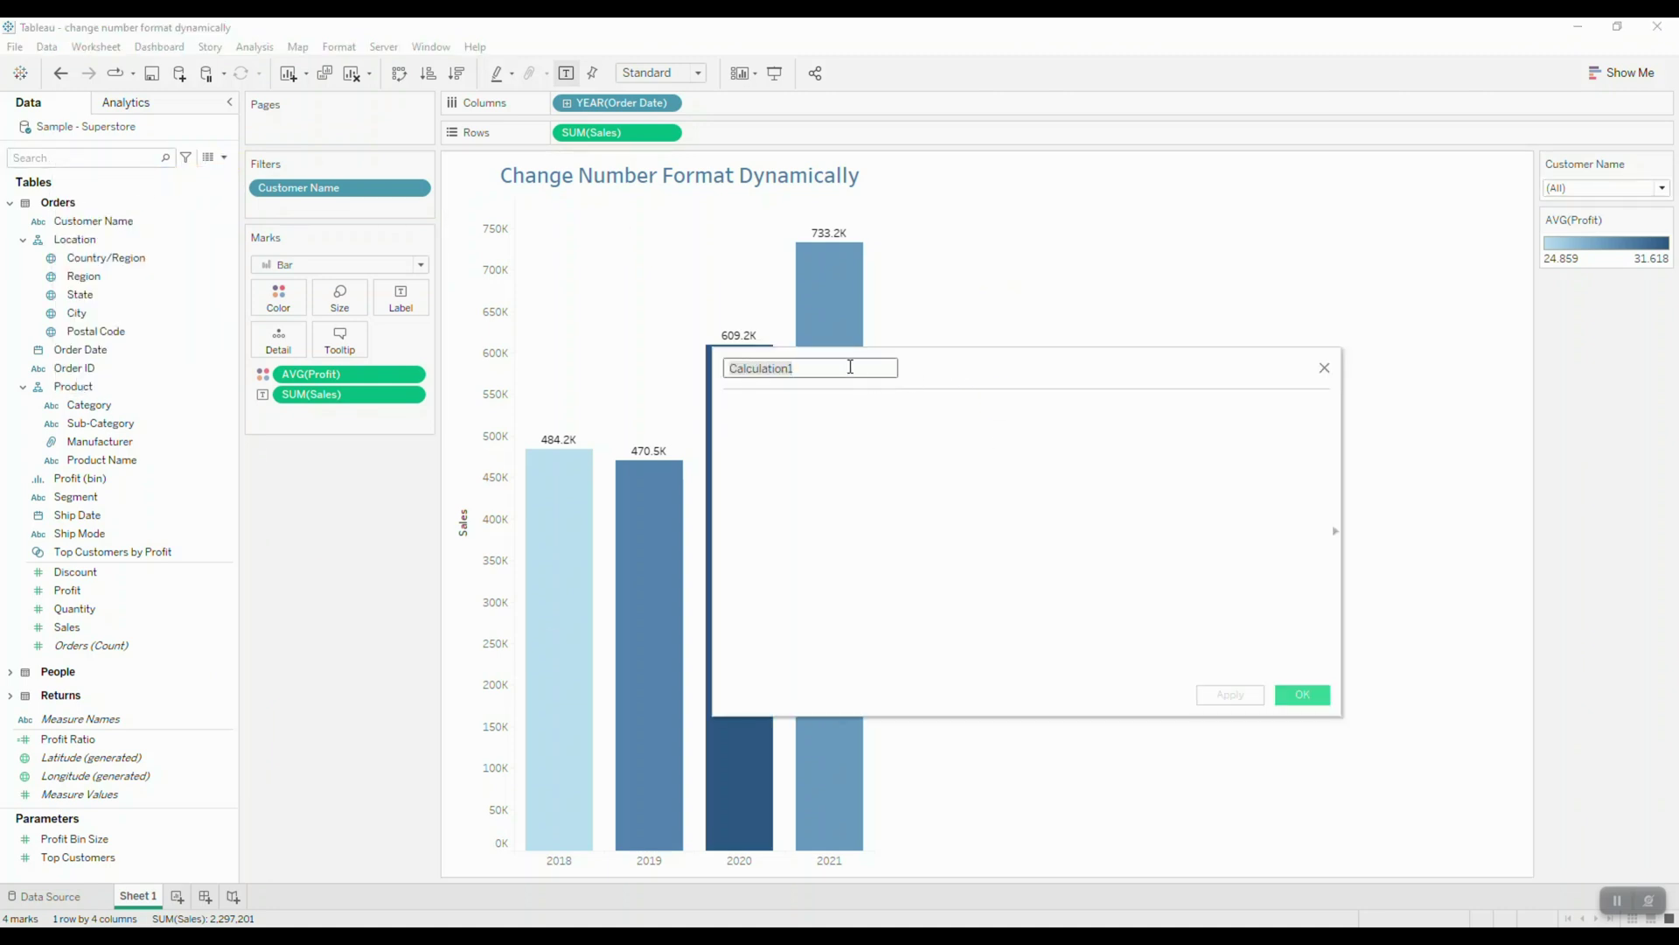
pyautogui.click(733, 368)
pyautogui.write('Display Units')
pyautogui.hotkey('alt', 'Tab')
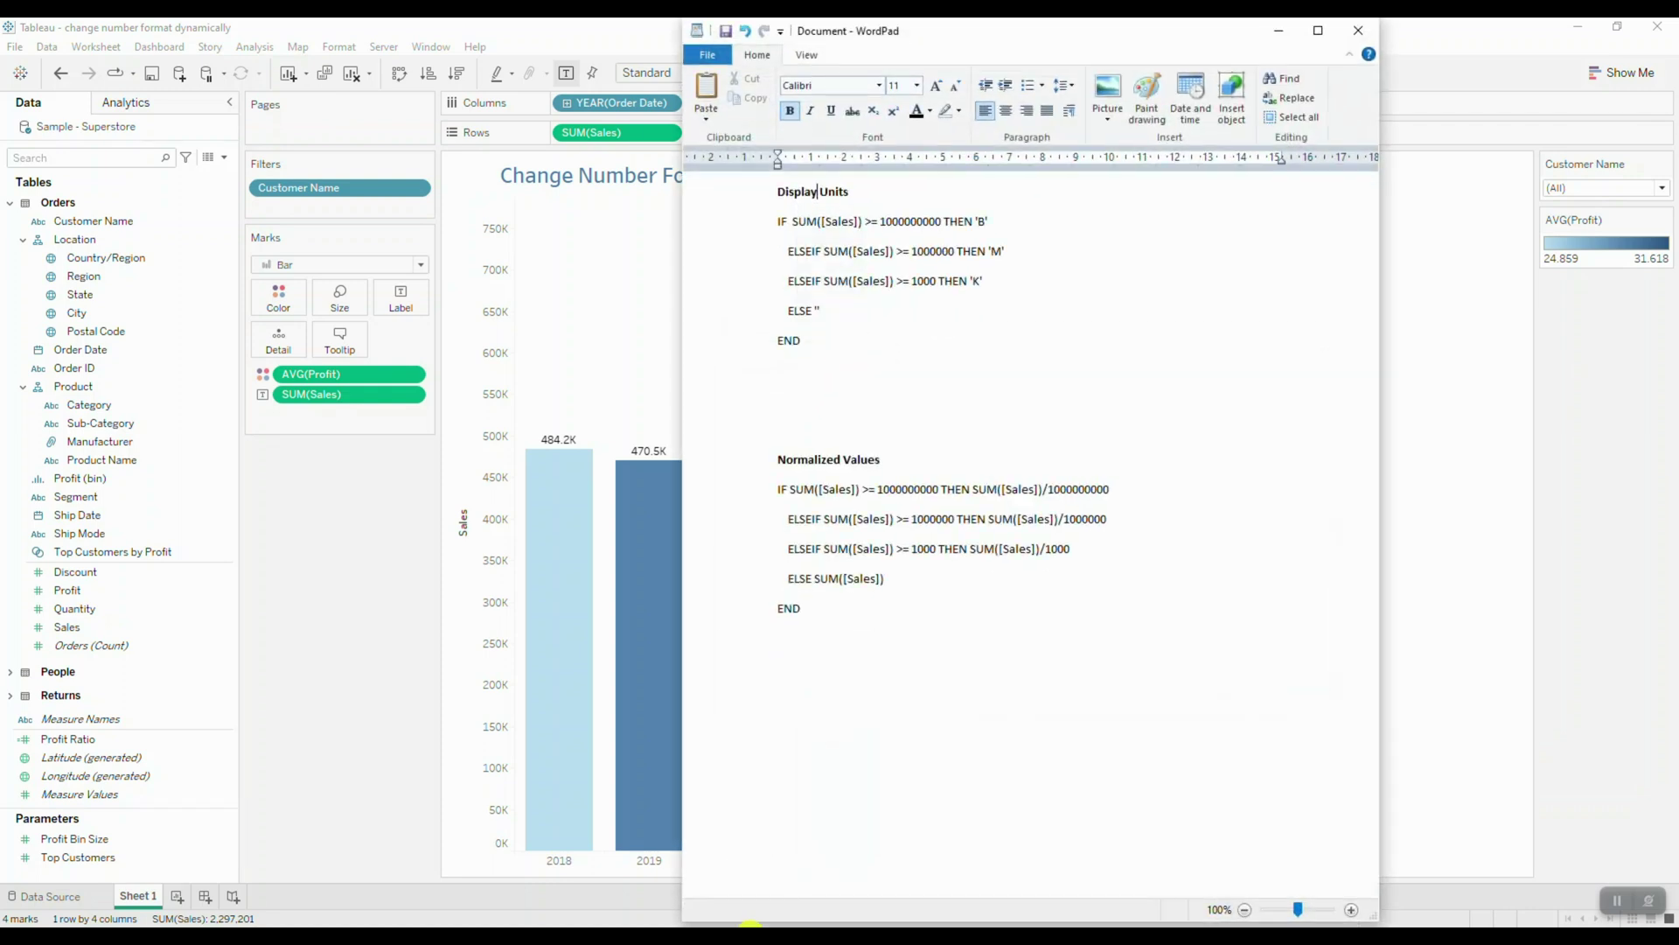
pyautogui.moveTo(801, 344); pyautogui.dragTo(761, 234)
pyautogui.hotkey('ctrl', 'c')
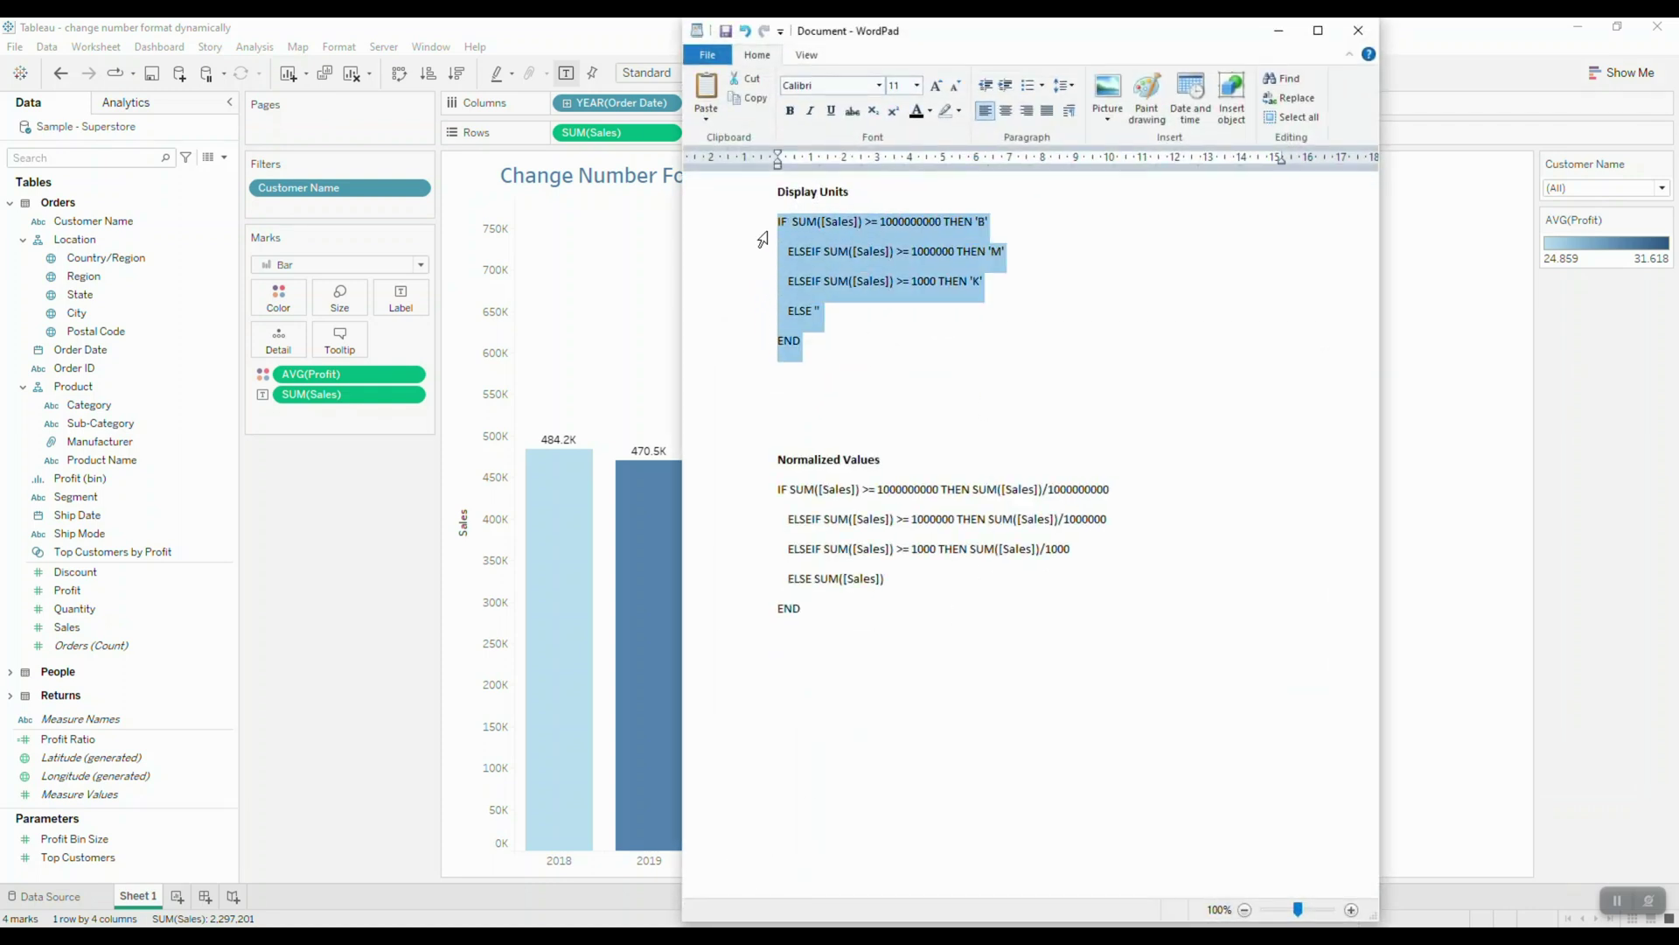
pyautogui.click(1278, 31)
pyautogui.hotkey('ctrl', 'v')
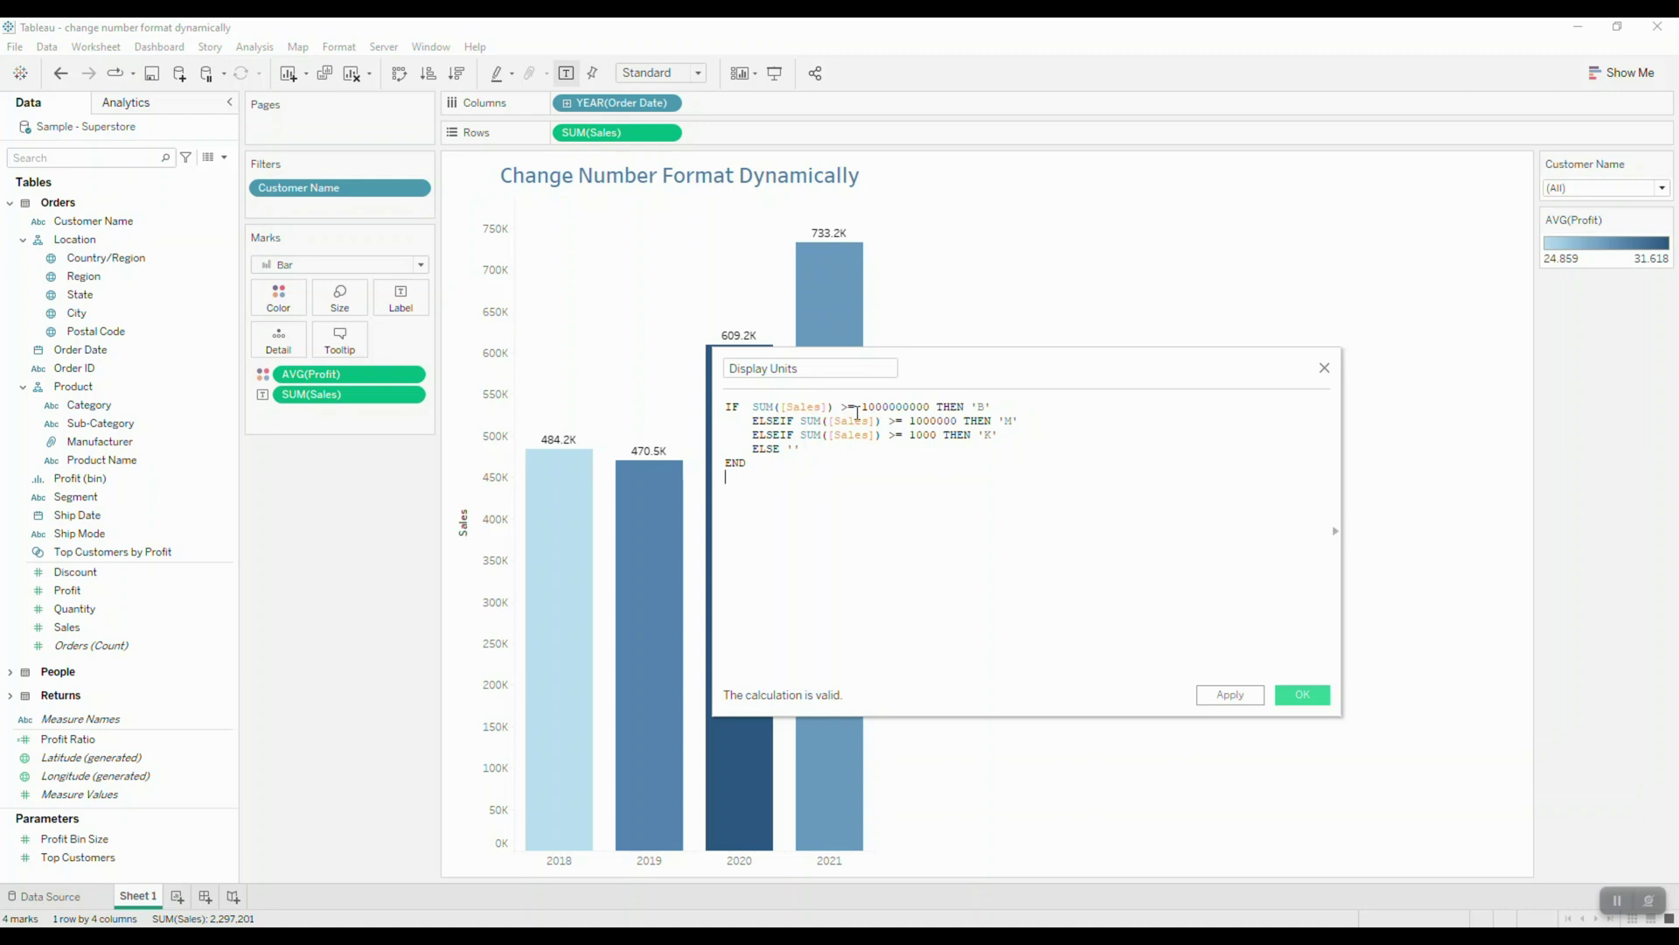
# Step: Review the 'B' and 'K' results in the Display Units formula
pyautogui.moveTo(993, 405); pyautogui.dragTo(970, 406)
pyautogui.click(803, 421)
pyautogui.moveTo(1006, 435); pyautogui.dragTo(976, 435)
pyautogui.click(935, 518)
pyautogui.moveTo(995, 407); pyautogui.dragTo(983, 405)
pyautogui.click(994, 531)
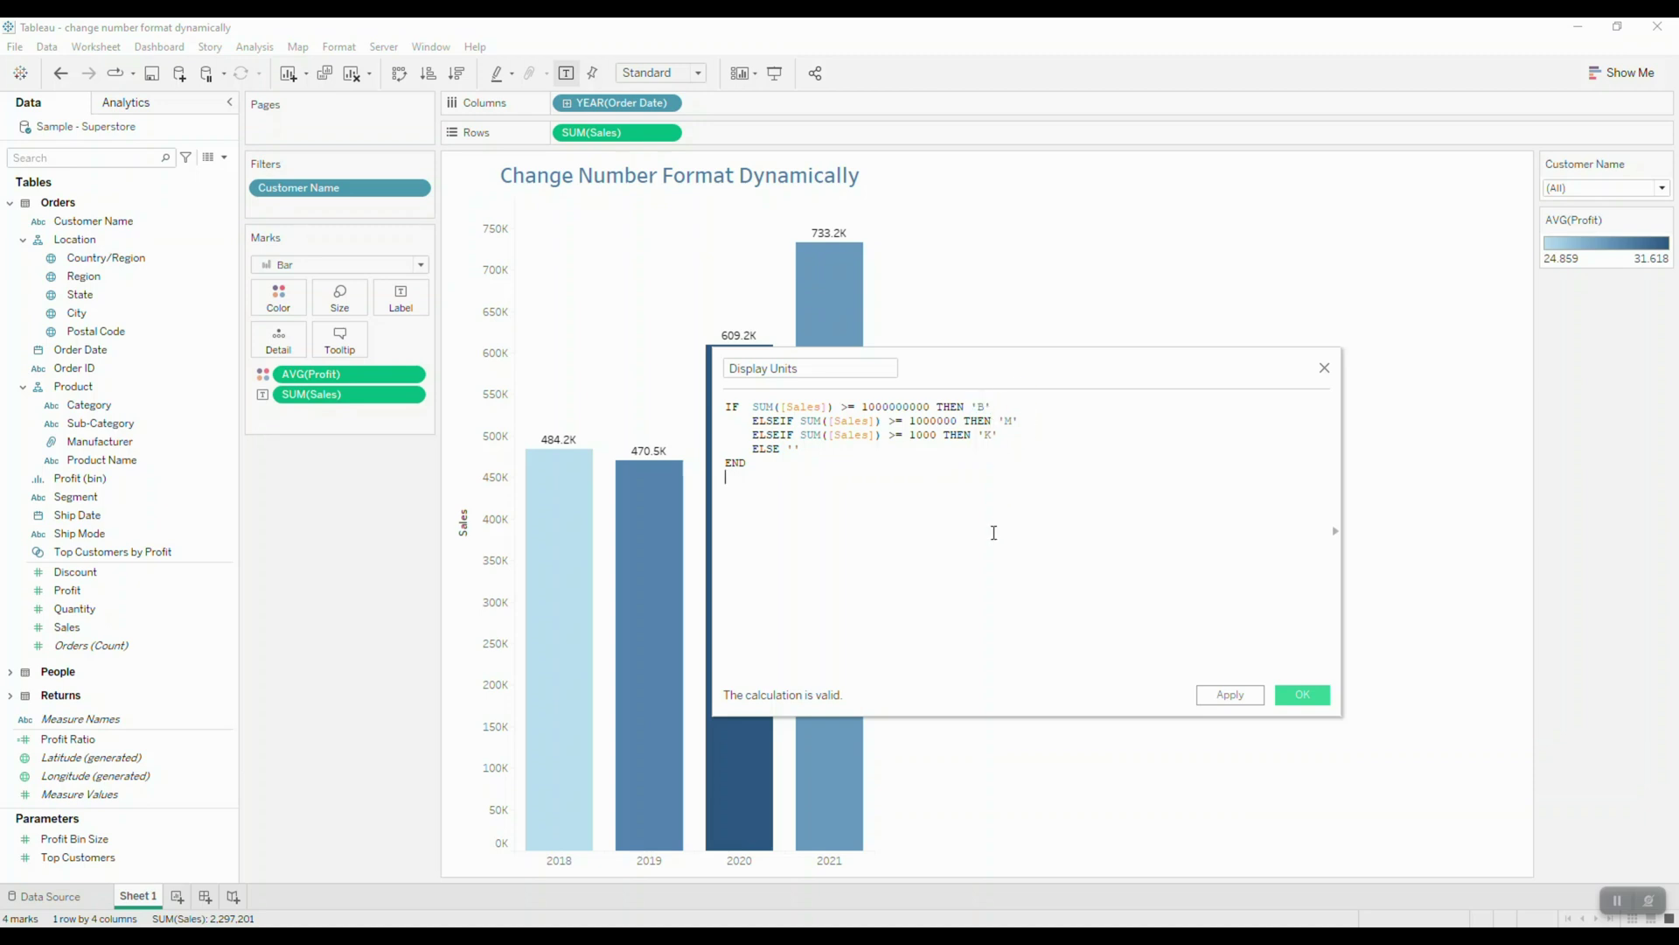
# Step: Save Display Units and add it to Label so each bar shows a 'K'
pyautogui.click(1303, 694)
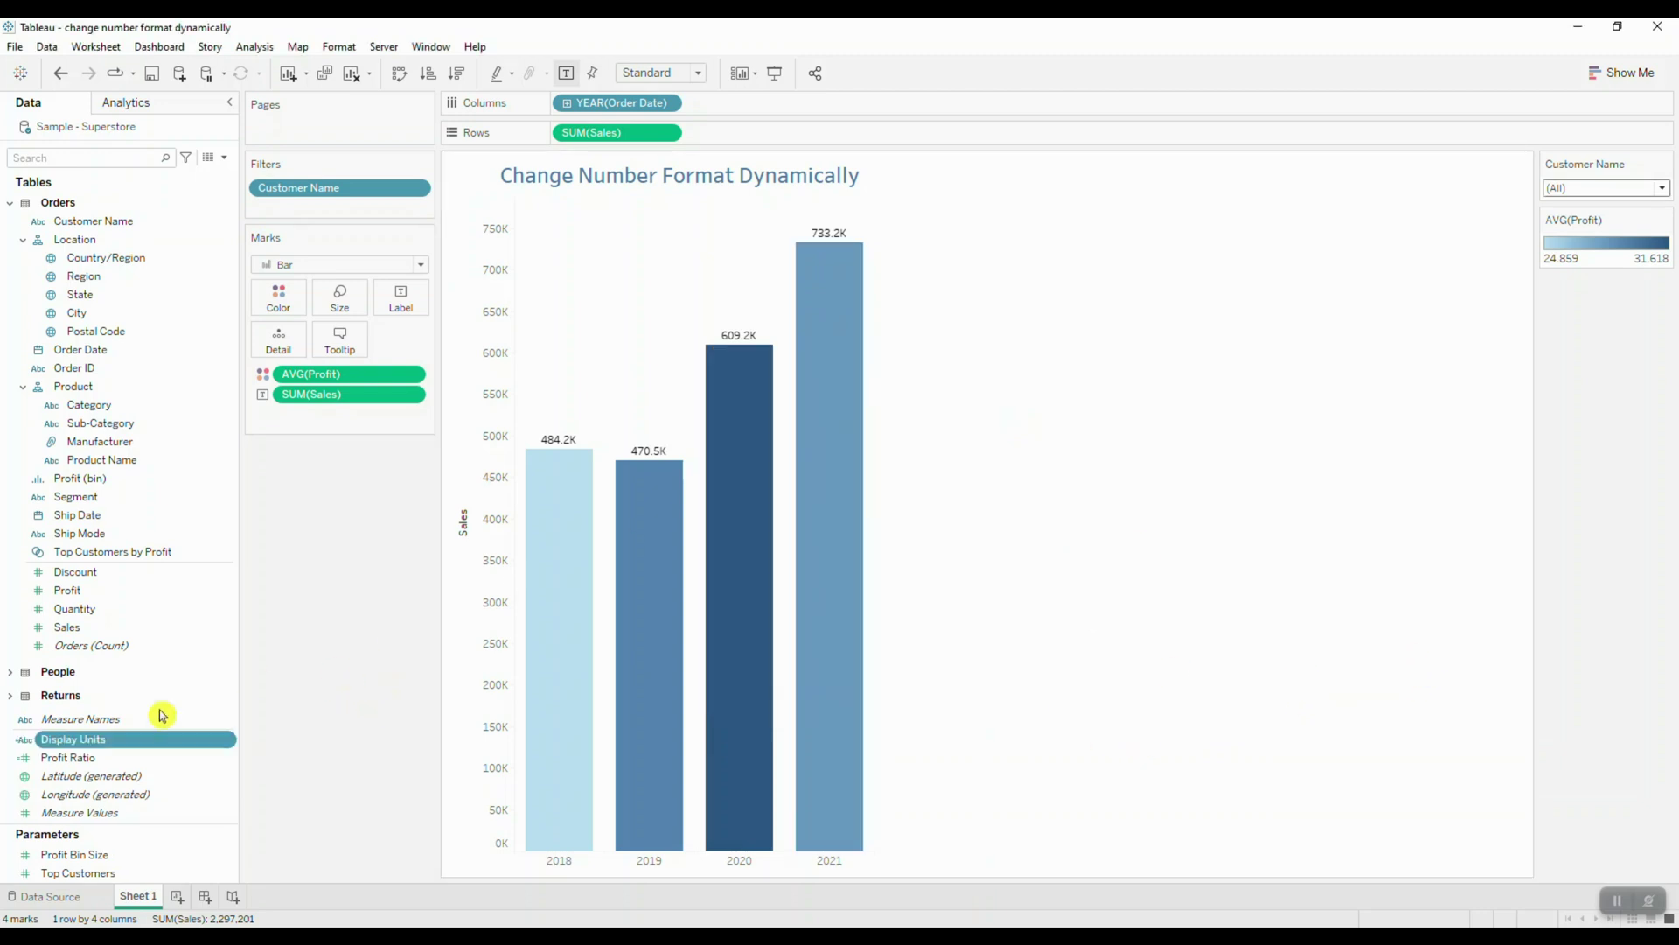
pyautogui.moveTo(132, 743); pyautogui.dragTo(403, 298)
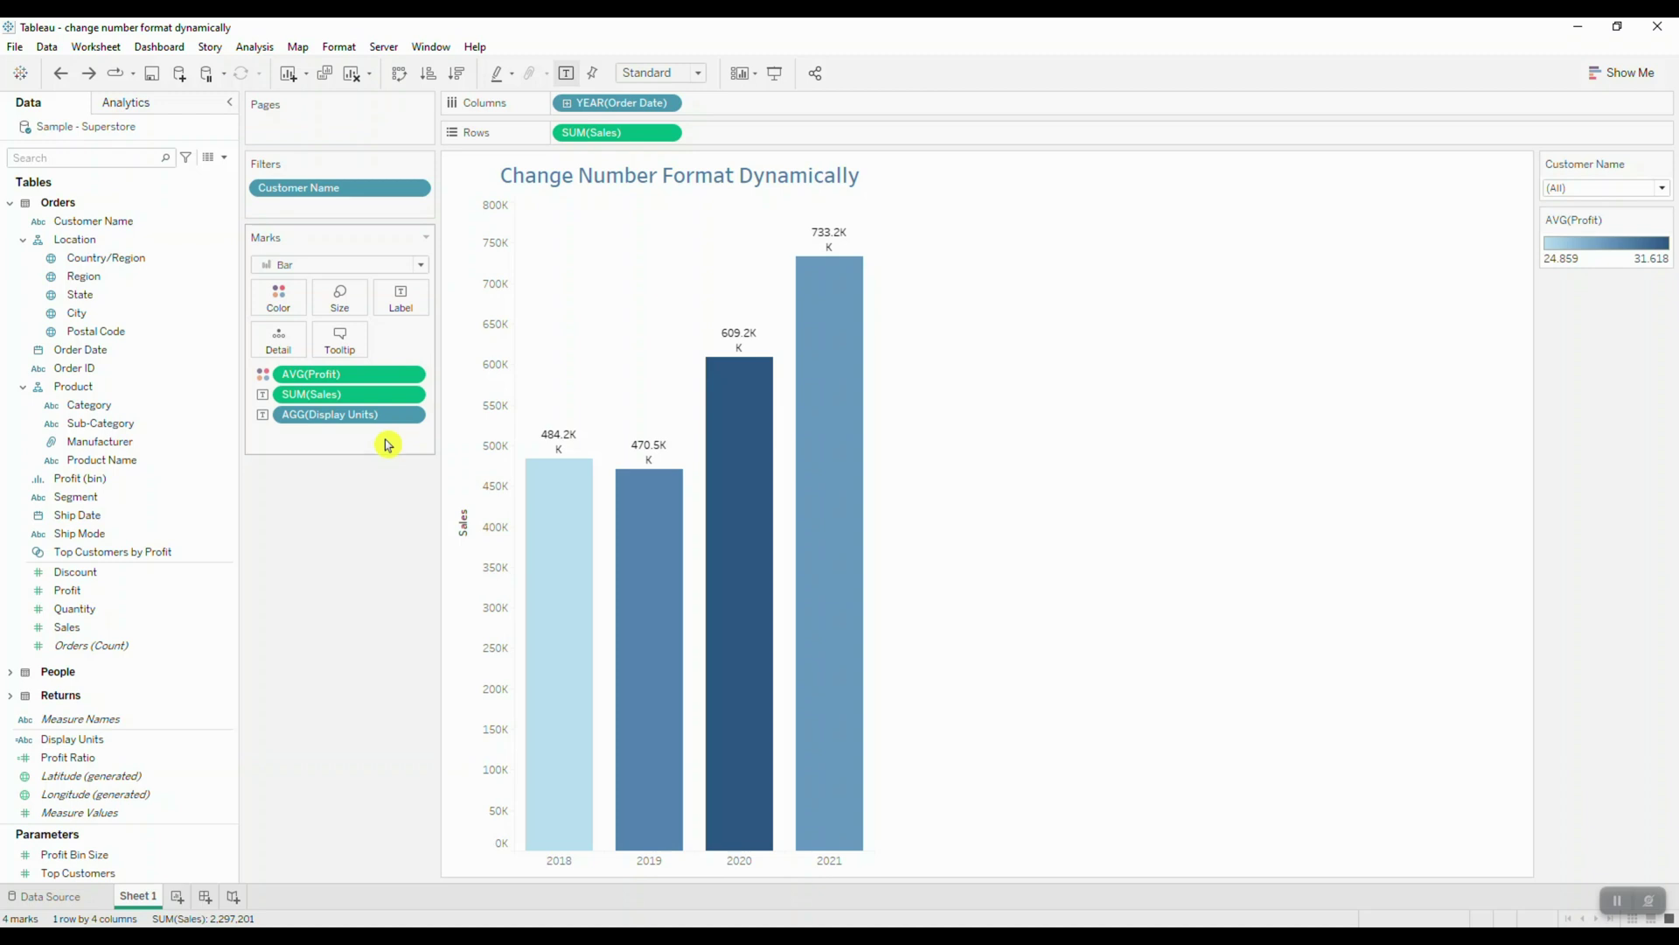
# Step: Create a calculated field named 'Normalized Values' with the pasted IF/ELSEIF divide-by-size formula
pyautogui.click(224, 158)
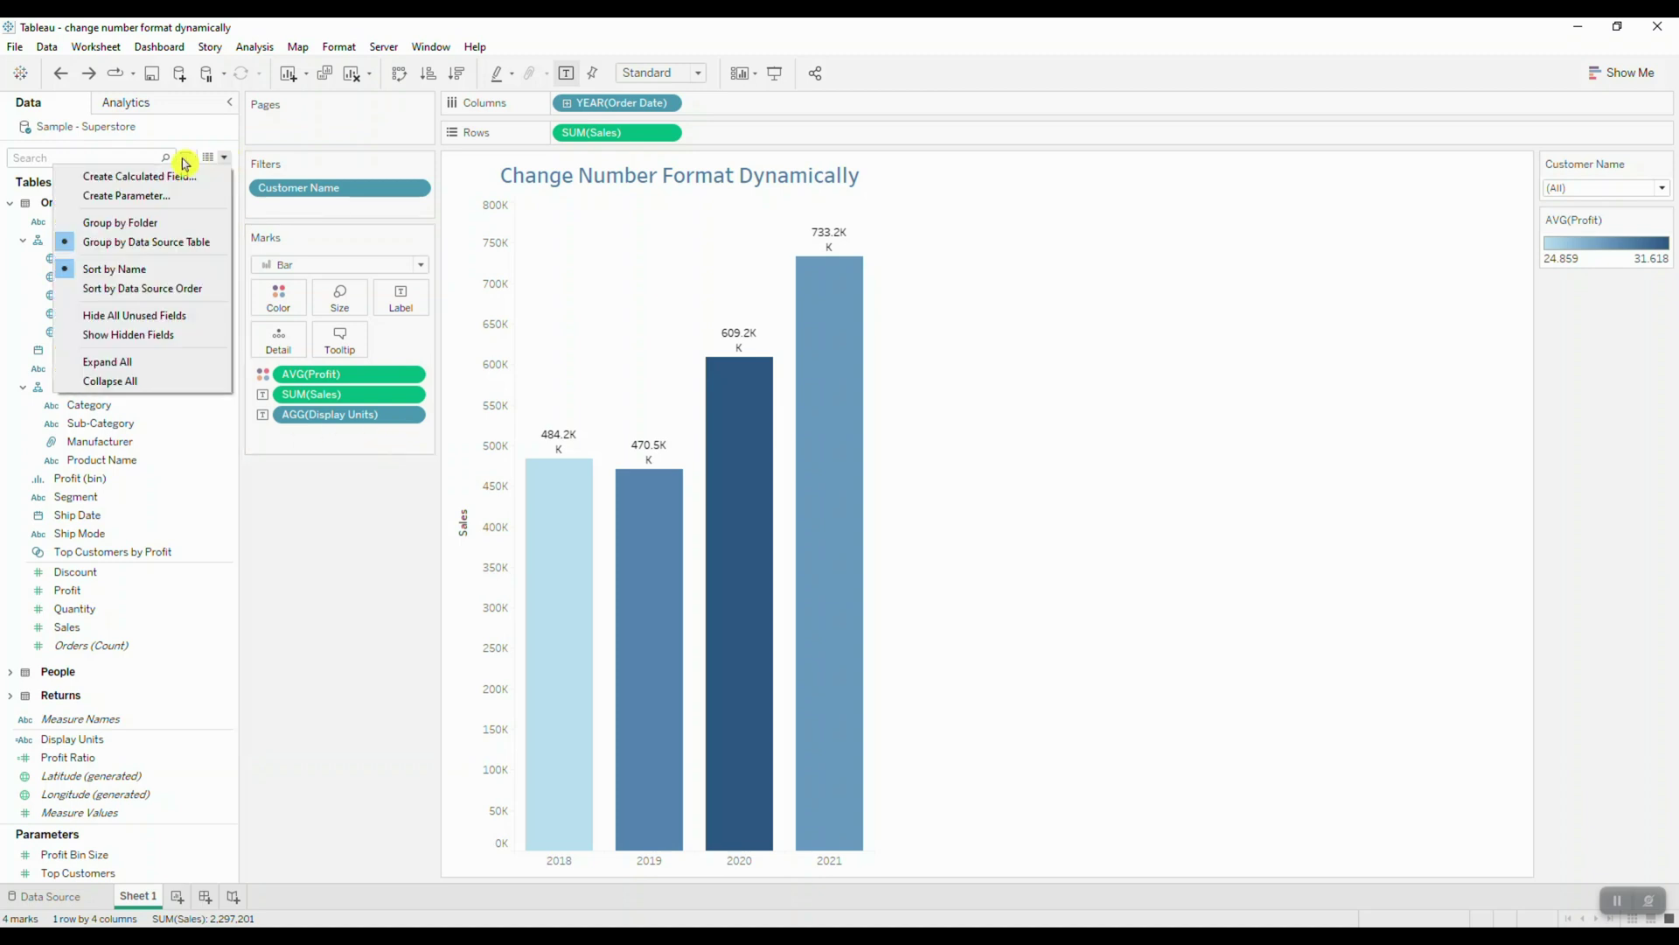
pyautogui.click(182, 175)
pyautogui.click(846, 368)
pyautogui.hotkey('ctrl', 'a')
pyautogui.write('Nor')
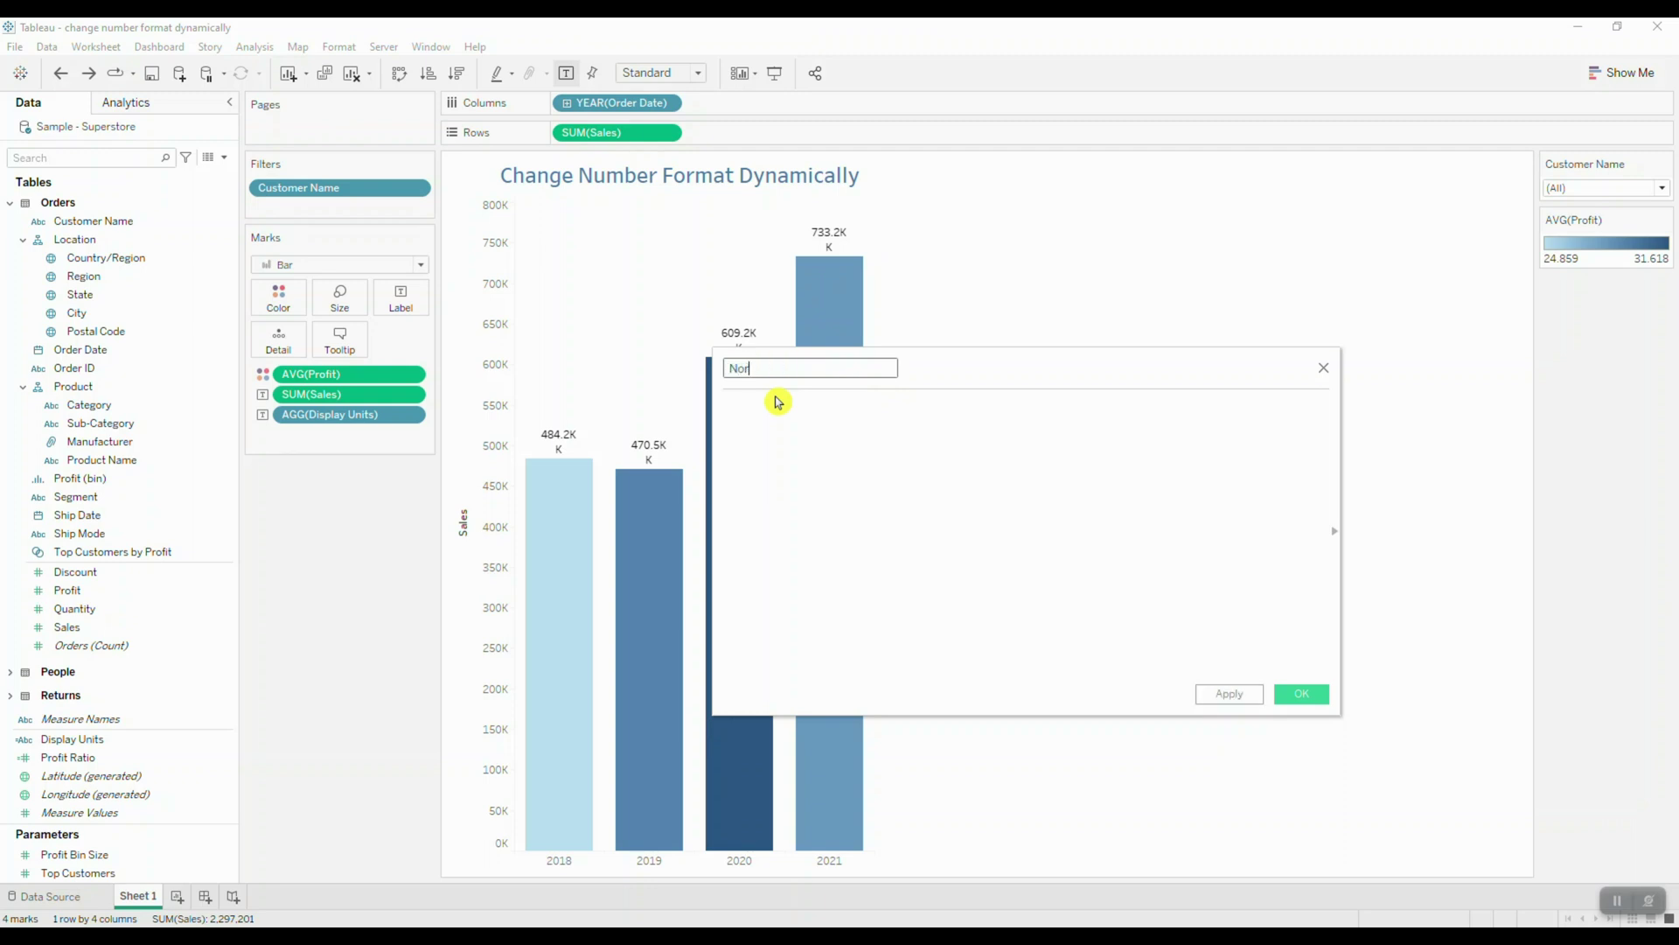
pyautogui.write('malized Values')
pyautogui.hotkey('alt', 'Tab')
pyautogui.moveTo(836, 608); pyautogui.dragTo(765, 494)
pyautogui.hotkey('ctrl', 'c')
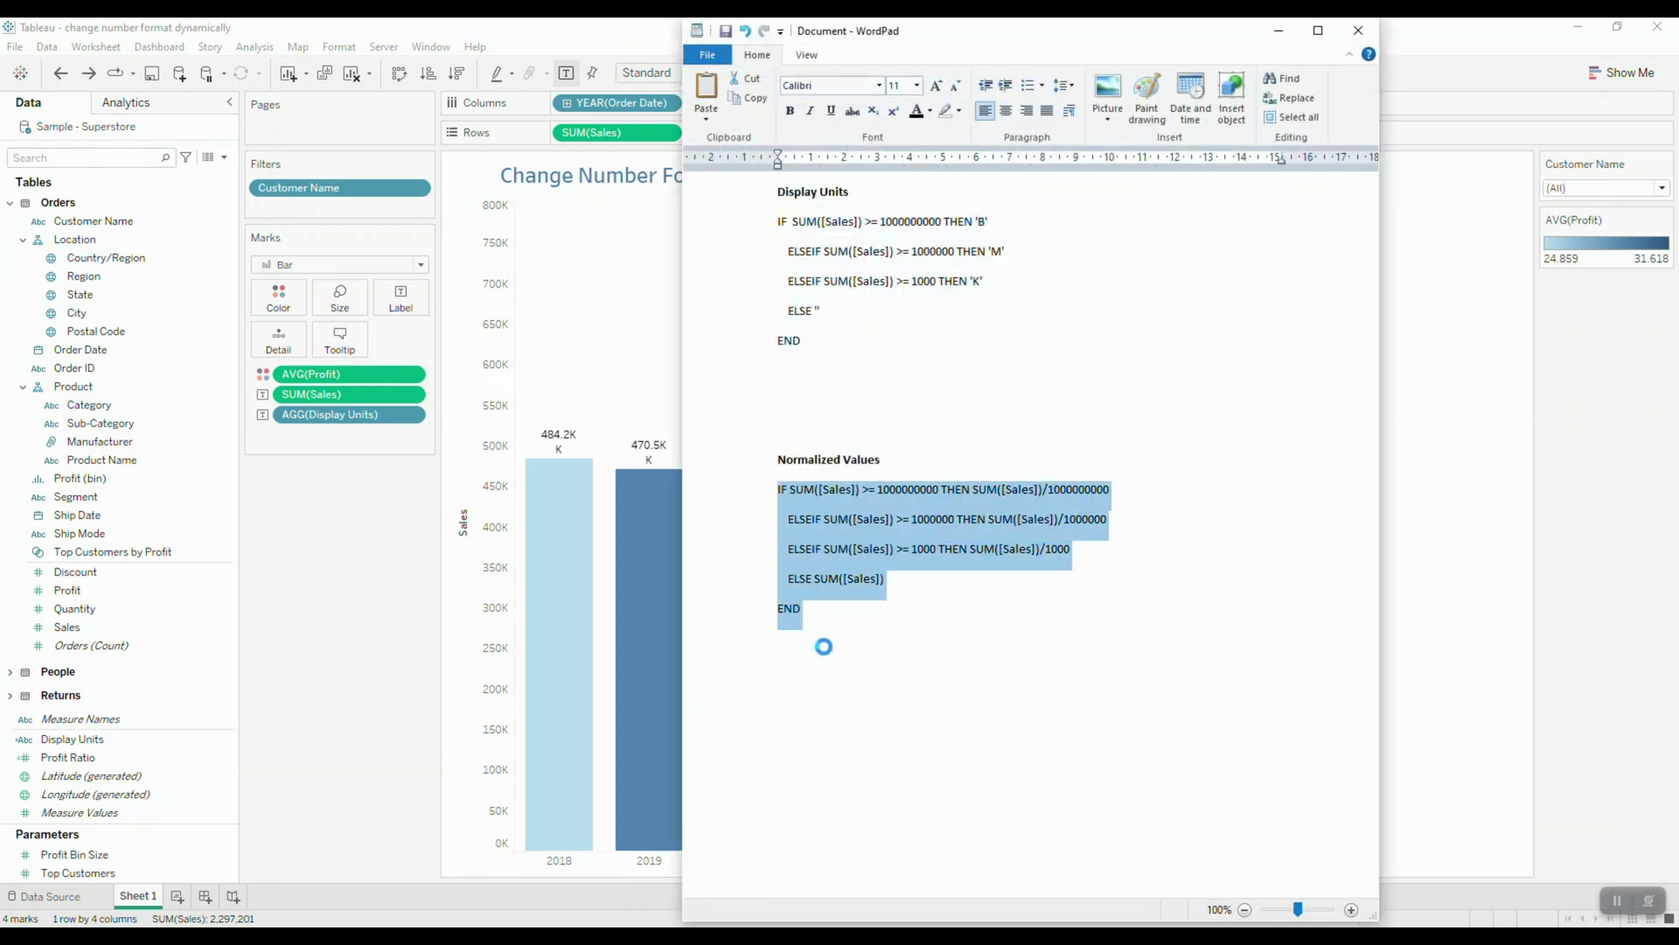
pyautogui.click(1279, 31)
pyautogui.click(893, 403)
pyautogui.hotkey('ctrl', 'v')
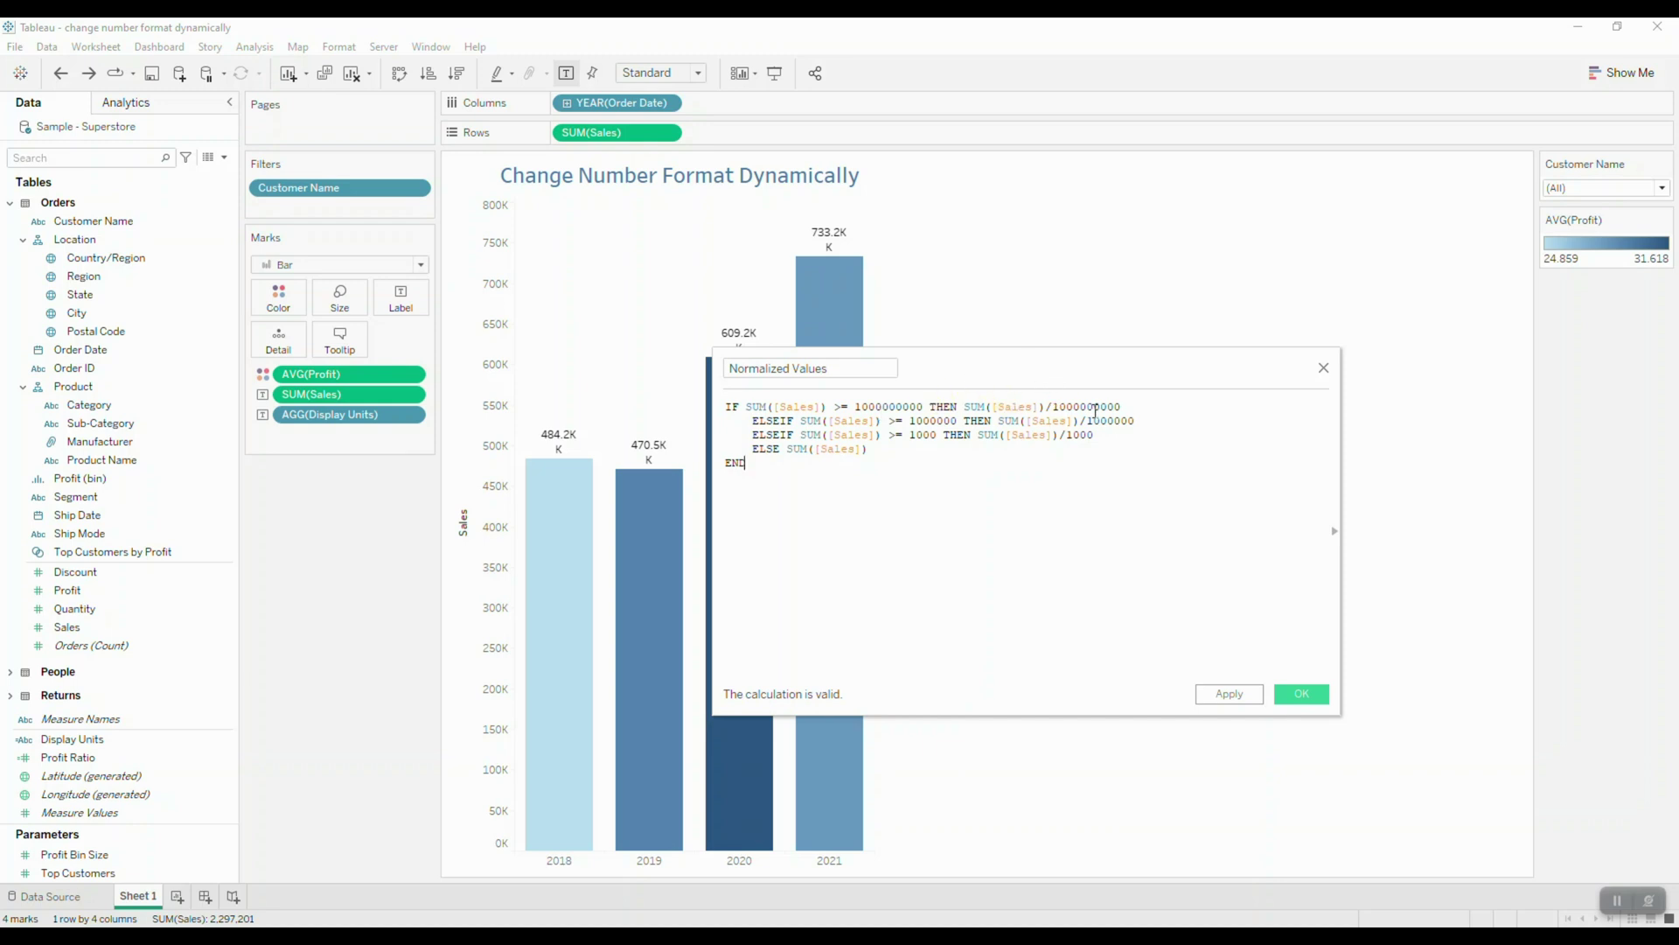
# Step: Review the billion divisor and the ELSE branch sales term in the Normalized Values formula
pyautogui.moveTo(1054, 408); pyautogui.dragTo(1116, 448)
pyautogui.click(772, 471)
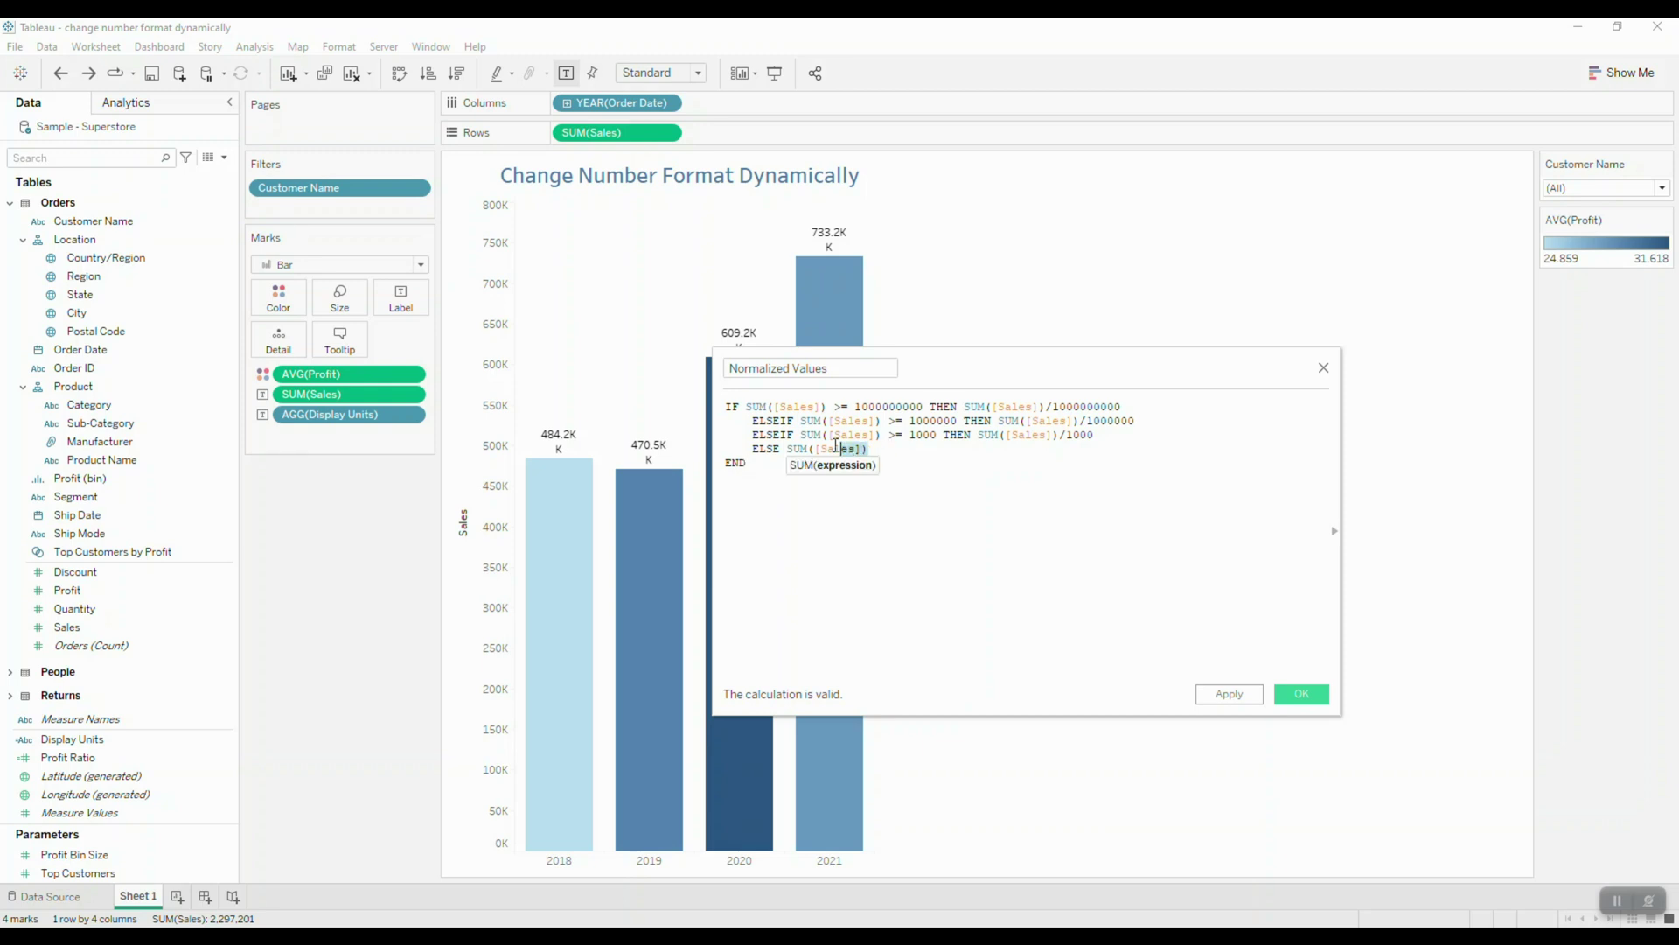
pyautogui.moveTo(871, 448); pyautogui.dragTo(796, 449)
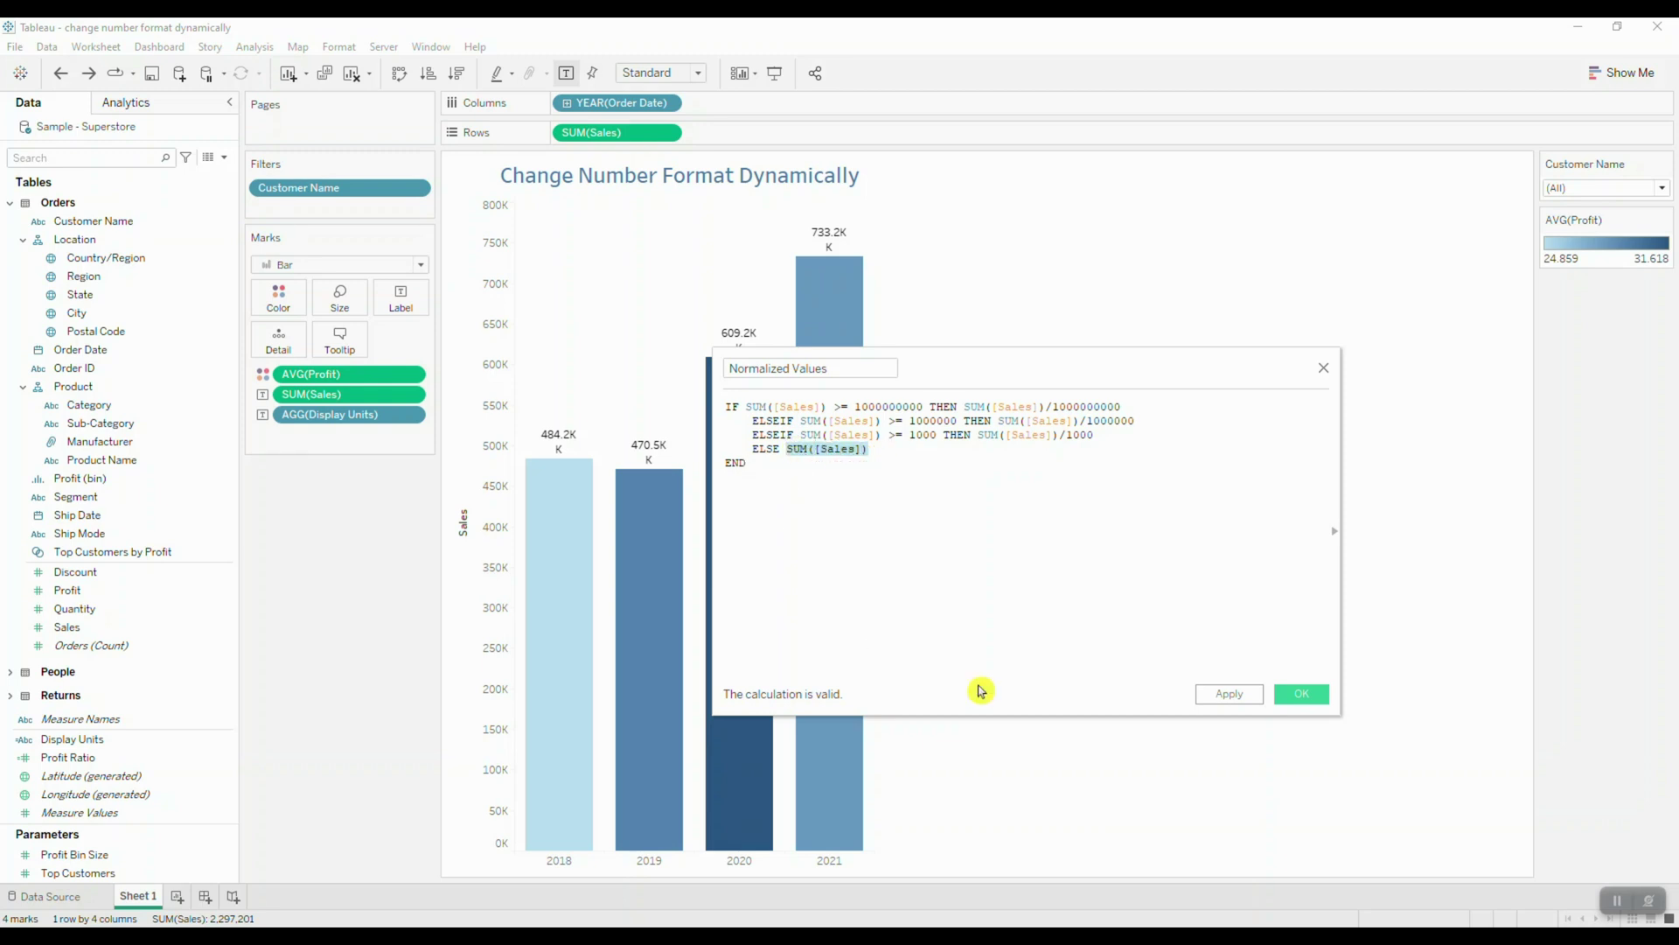
pyautogui.click(986, 487)
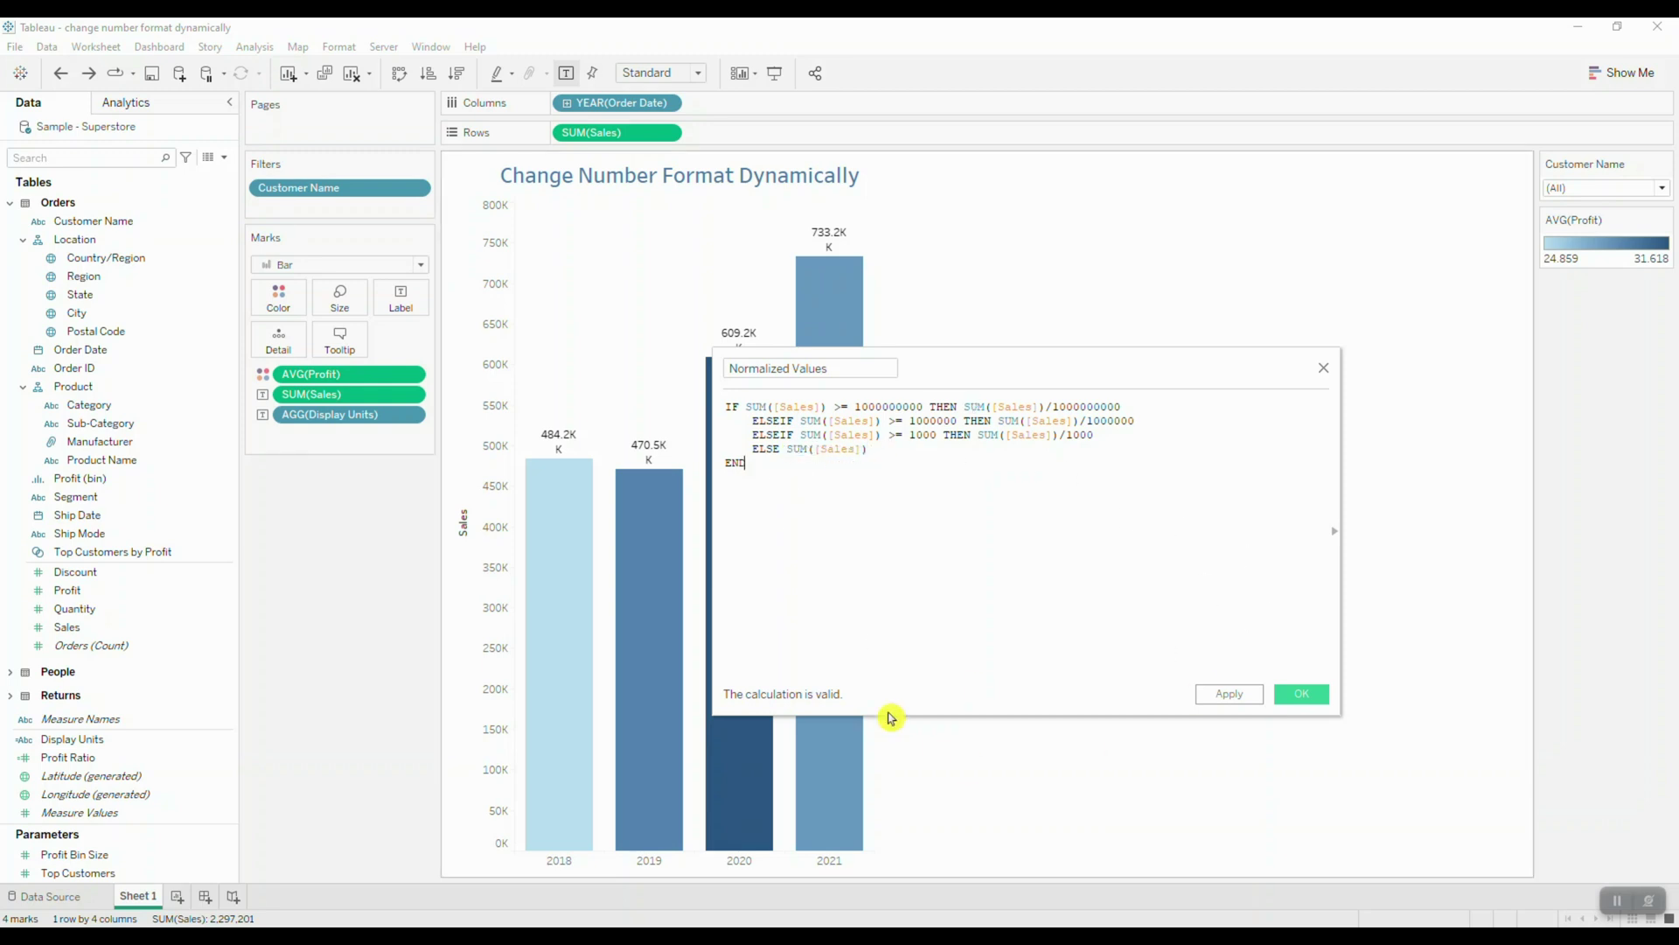
# Step: Save Normalized Values, add it to the bar labels, and remove SUM(Sales) from Label
pyautogui.click(1301, 693)
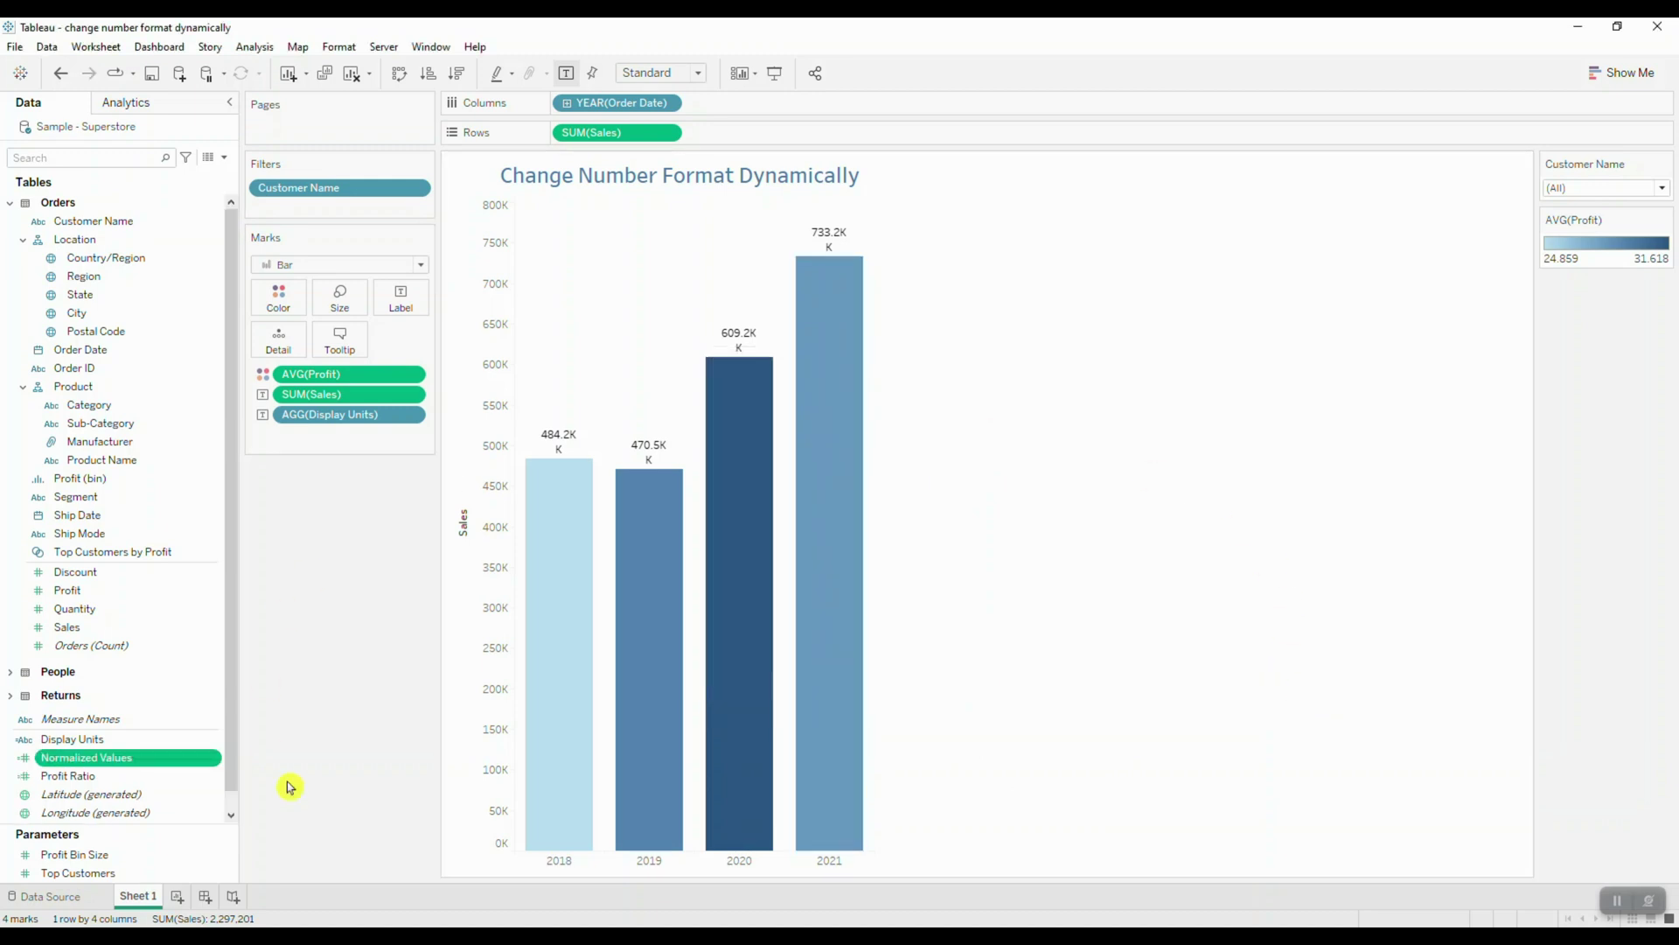
pyautogui.moveTo(139, 759); pyautogui.dragTo(403, 306)
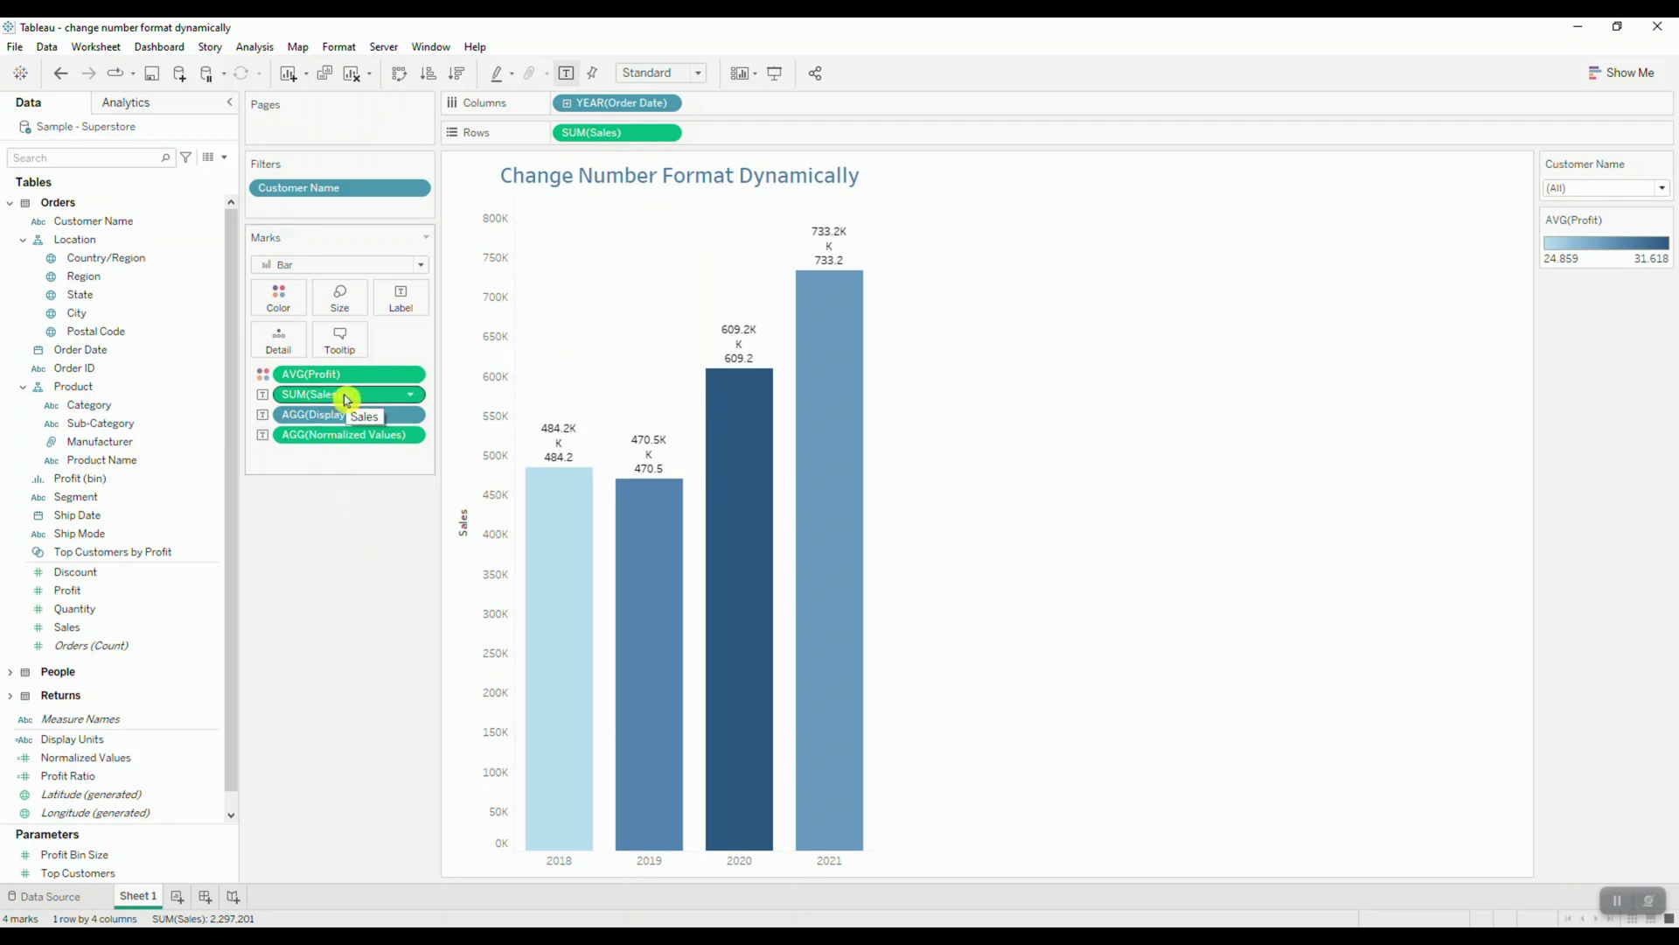
pyautogui.moveTo(348, 400); pyautogui.dragTo(341, 563)
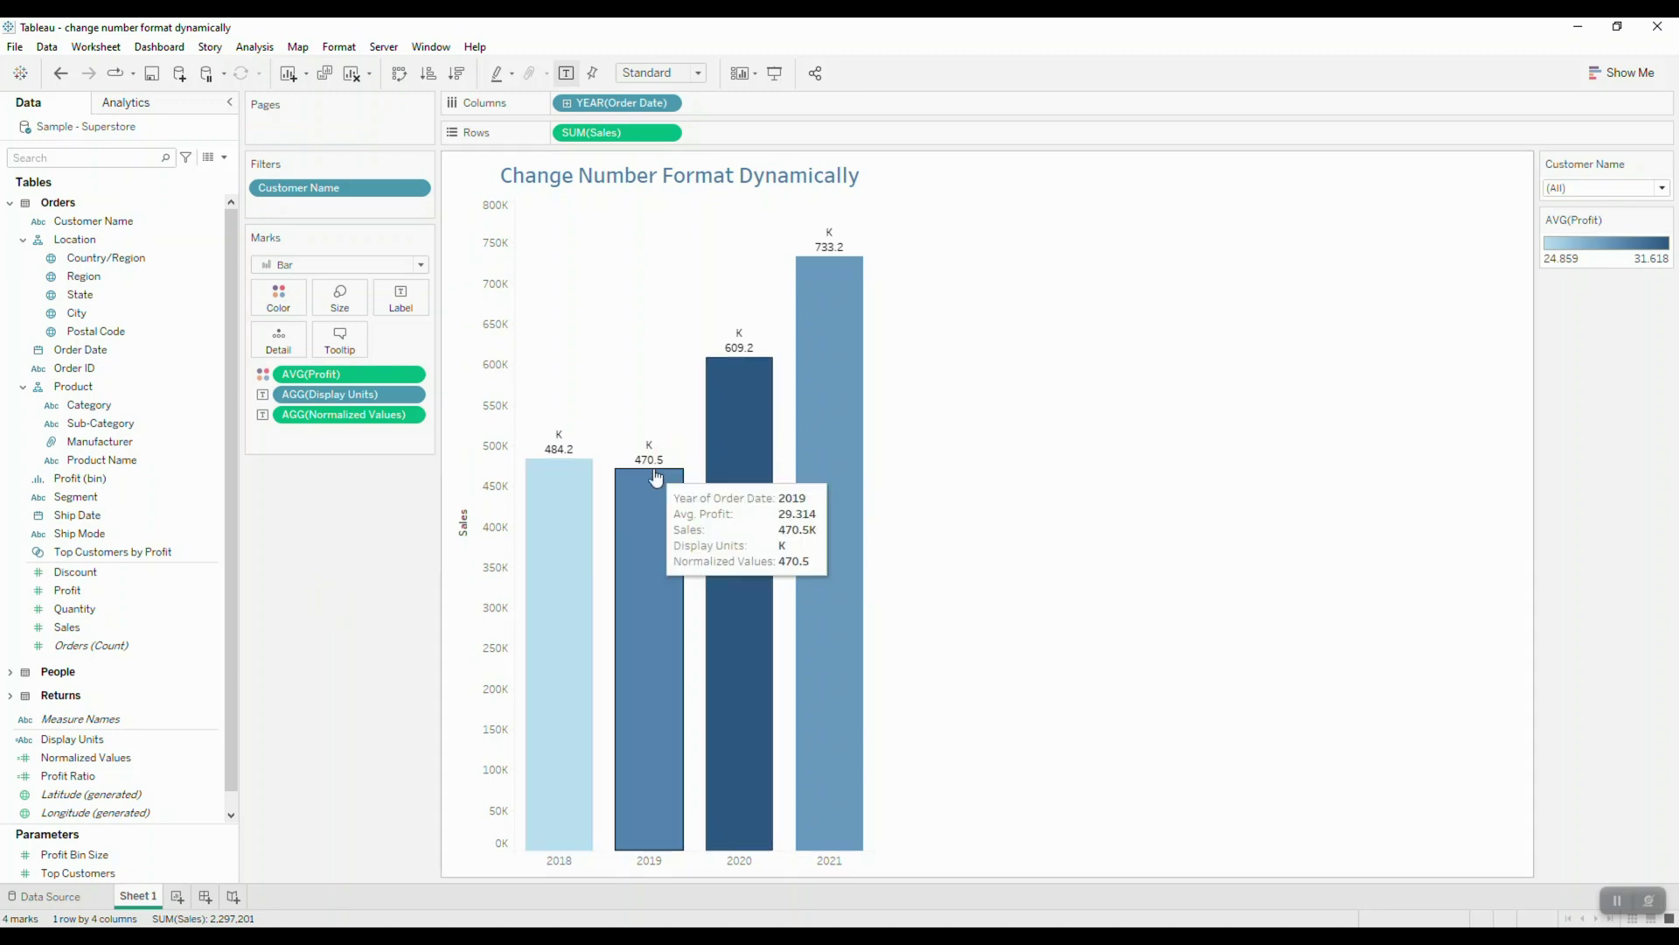
pyautogui.moveTo(755, 358)
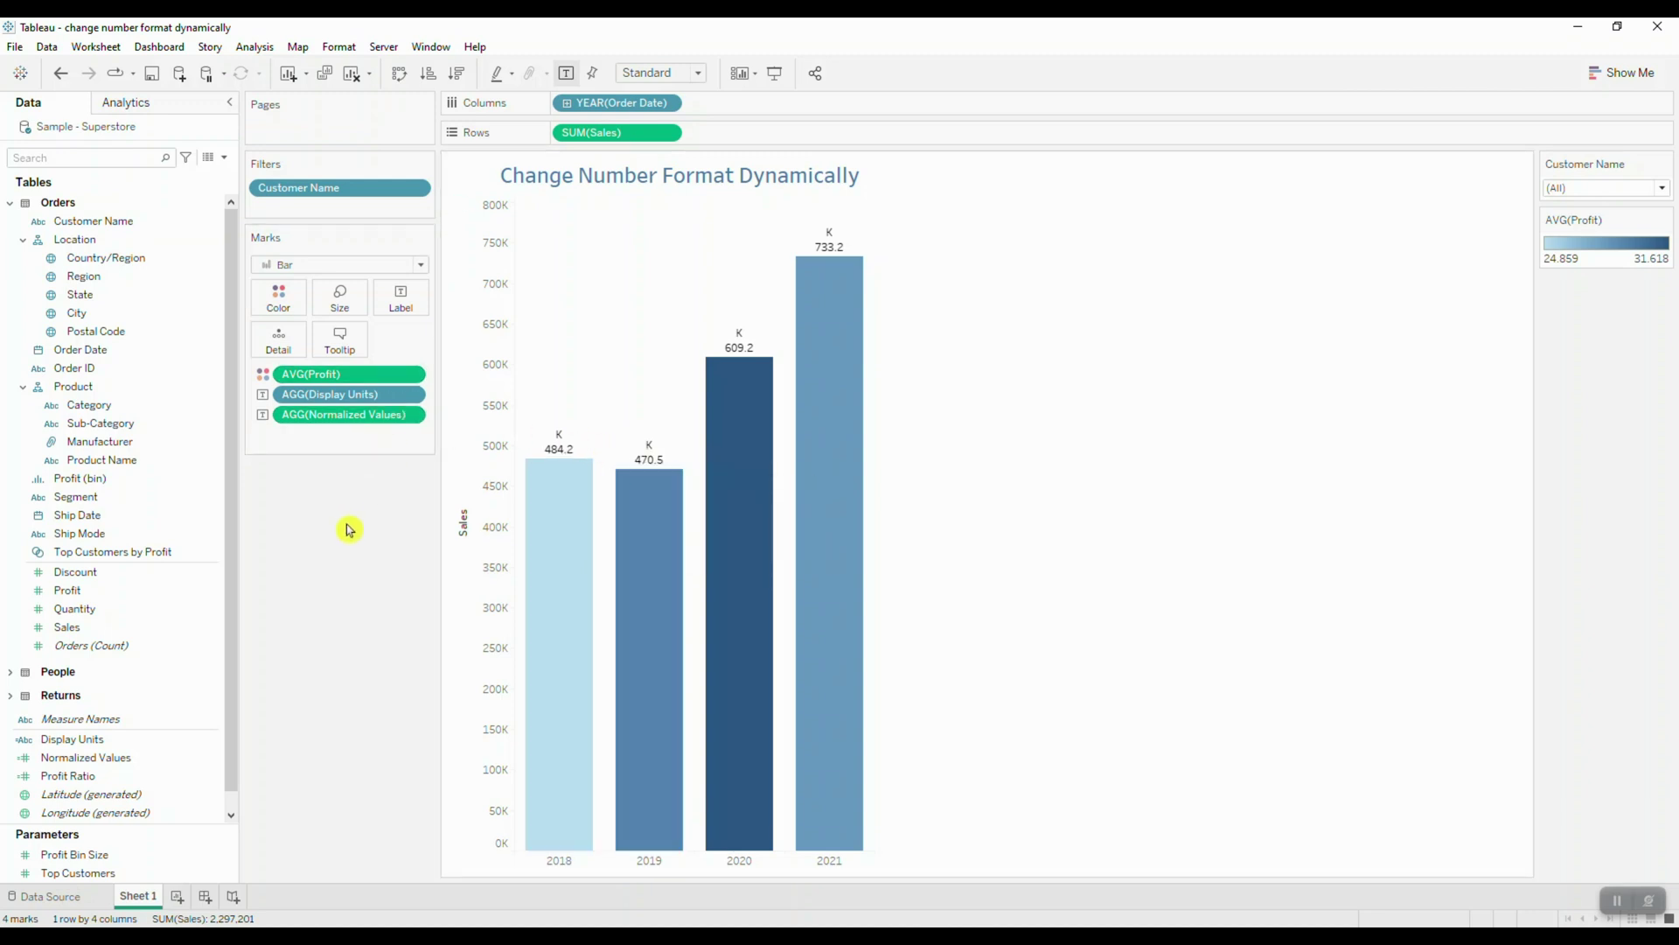
# Step: Move <AGG(Normalized Values)> directly before <AGG(Display Units)> on one line of the label text
pyautogui.click(402, 297)
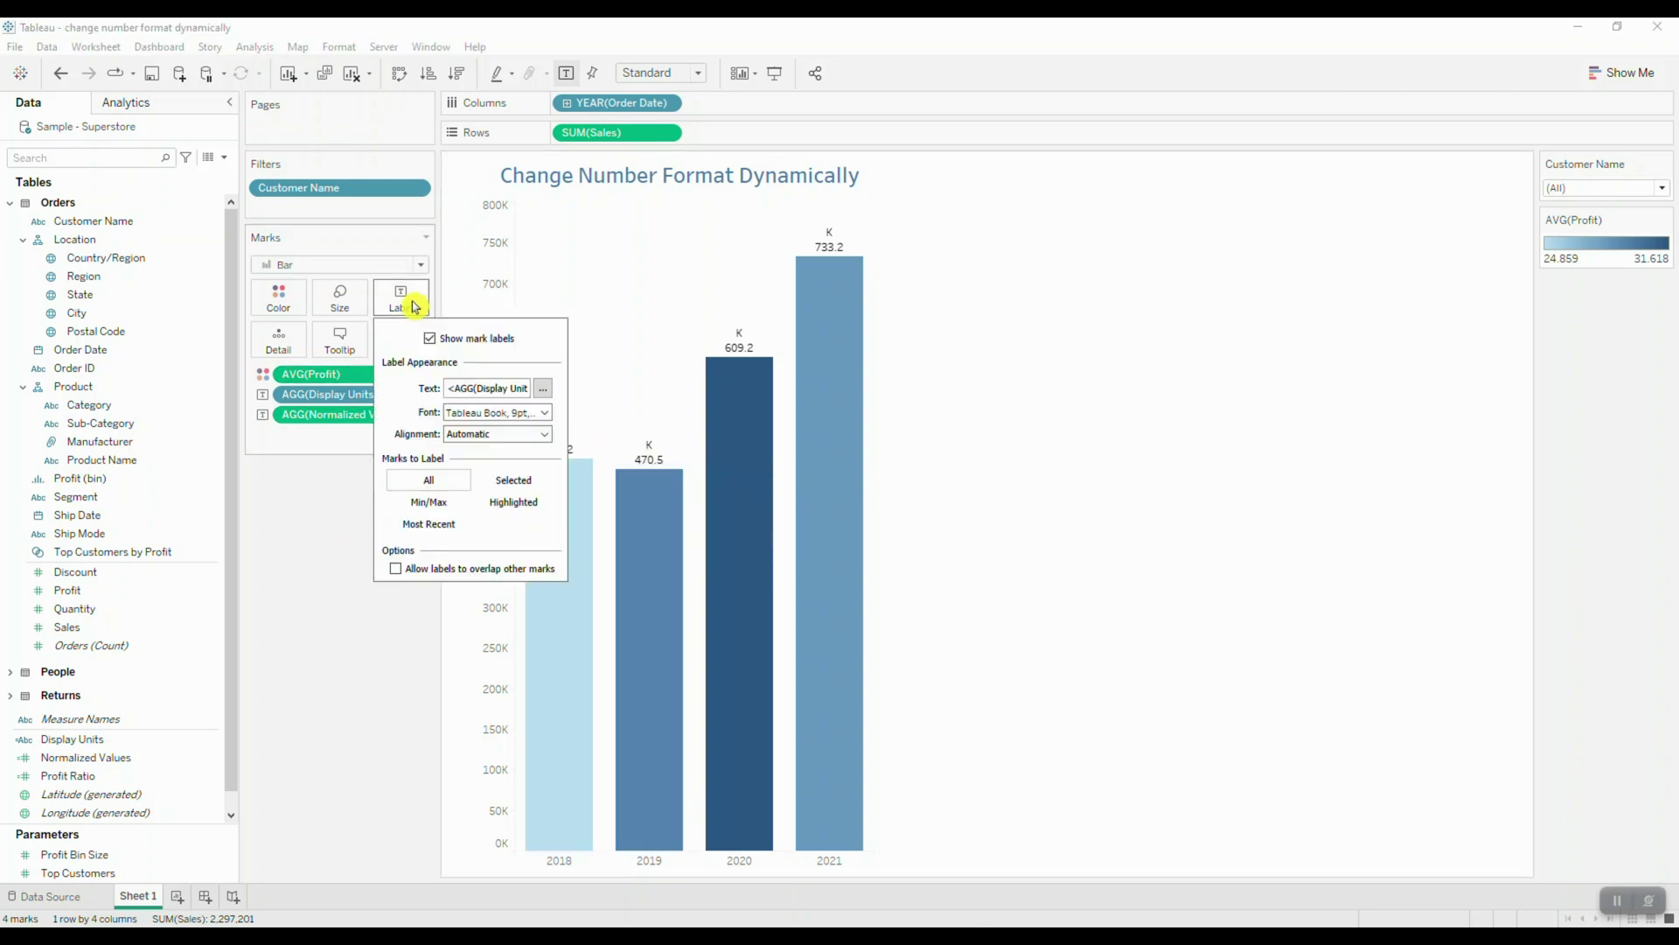
pyautogui.click(546, 390)
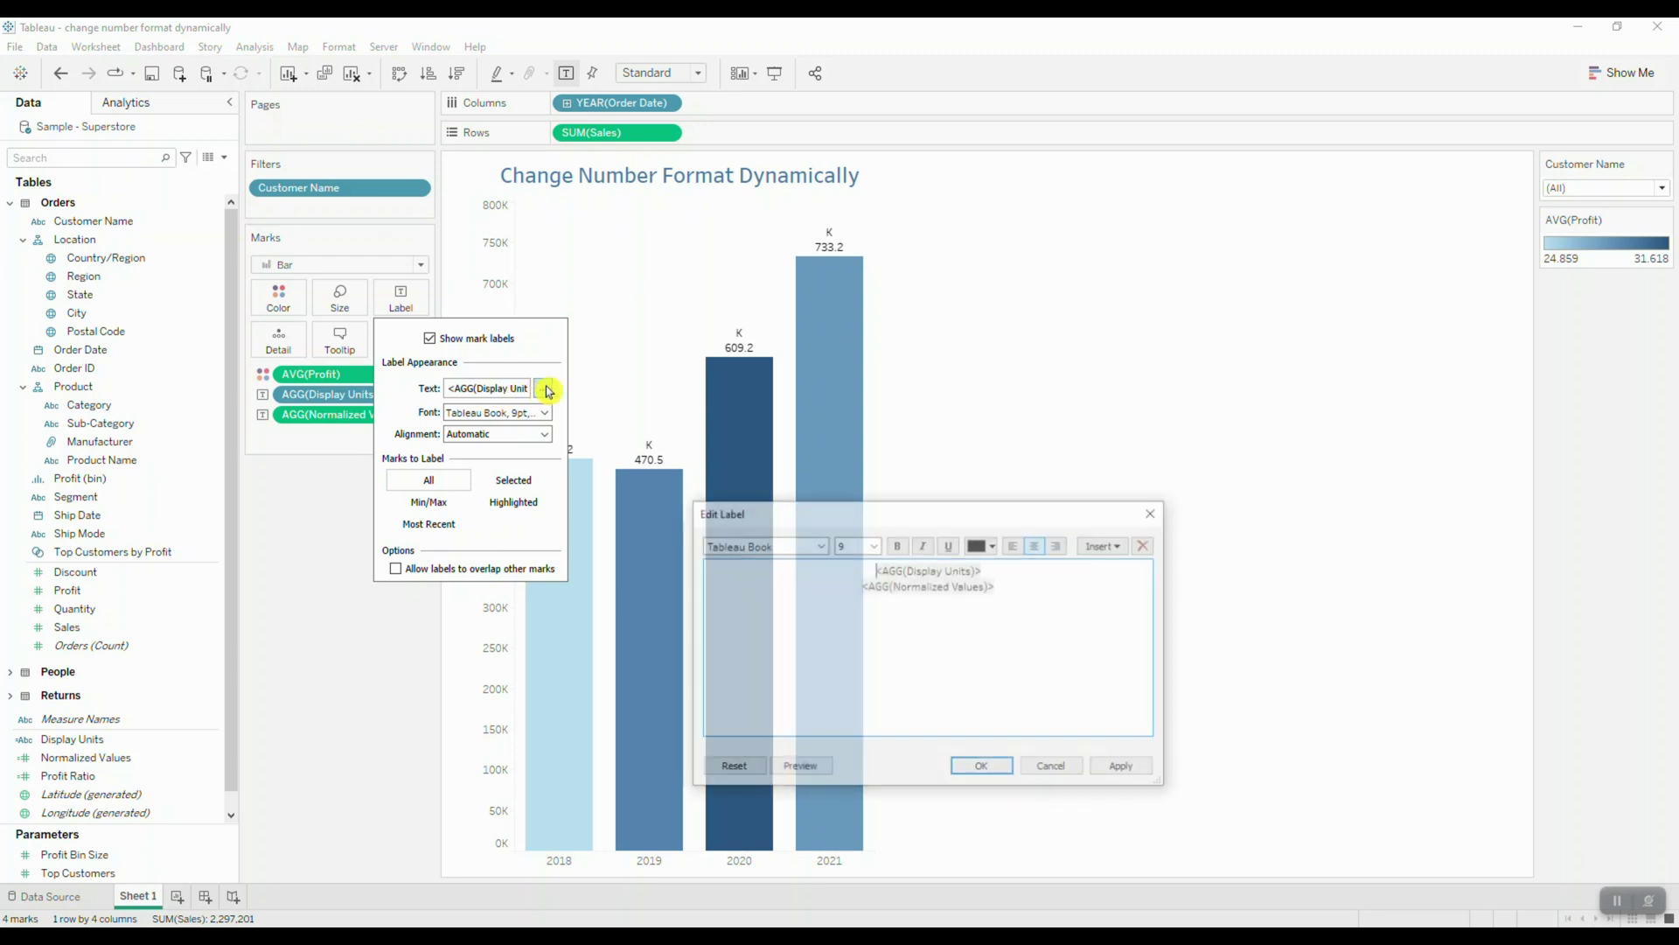
pyautogui.click(1012, 588)
pyautogui.doubleClick(842, 586)
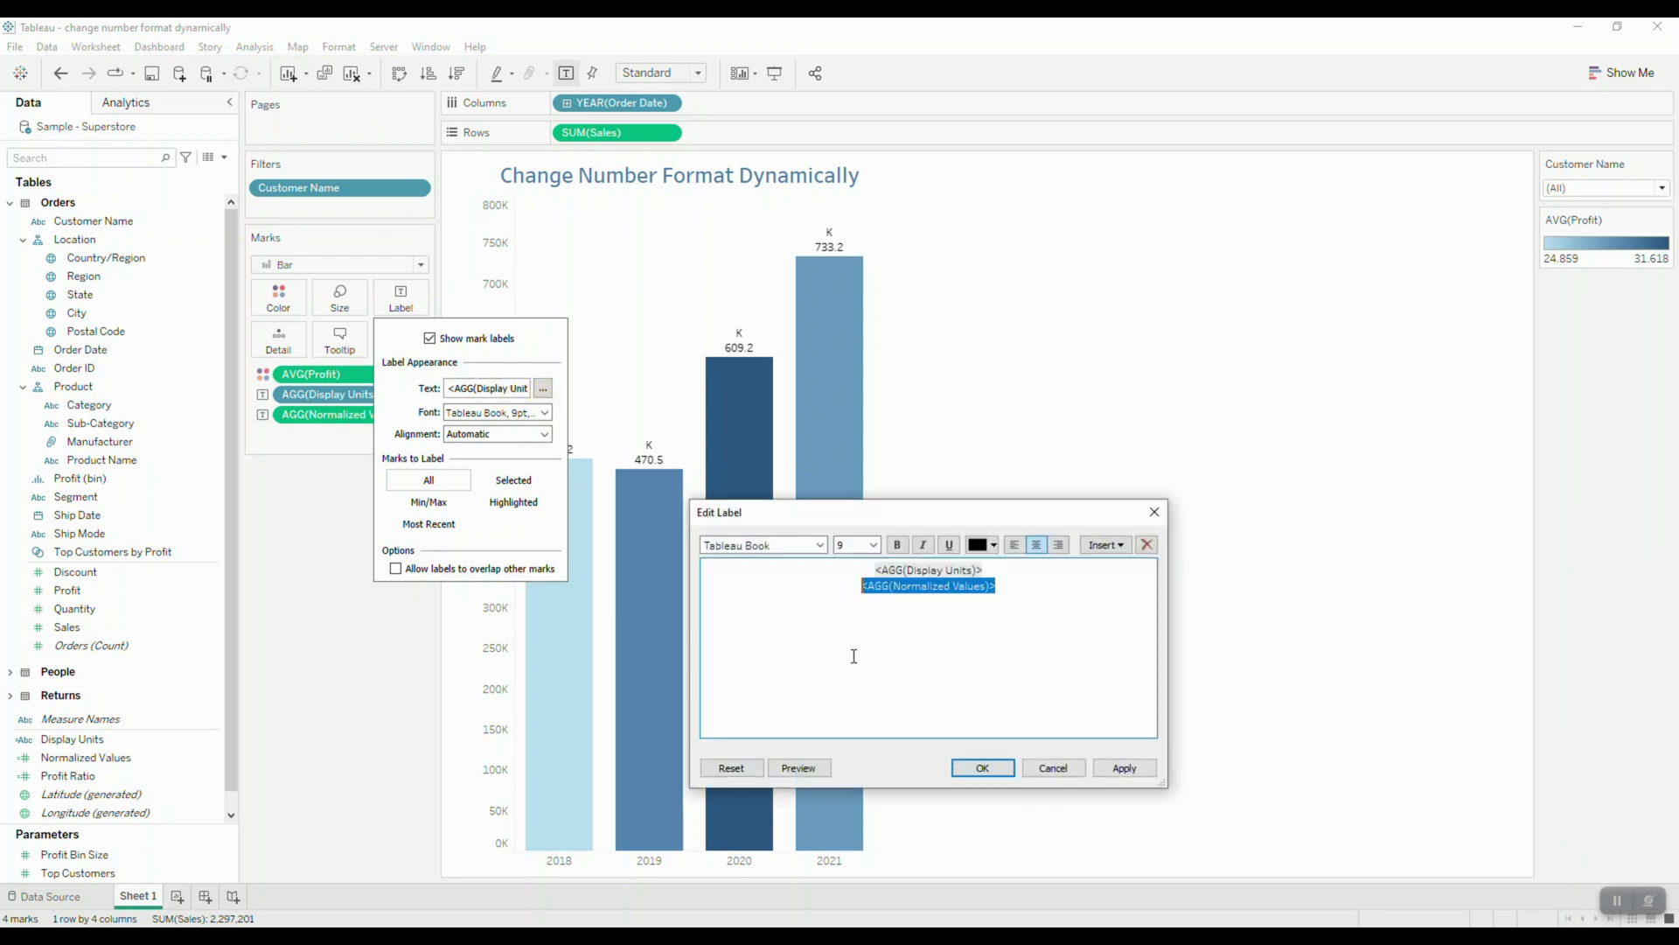
pyautogui.hotkey('ctrl', 'x')
pyautogui.press('Up')
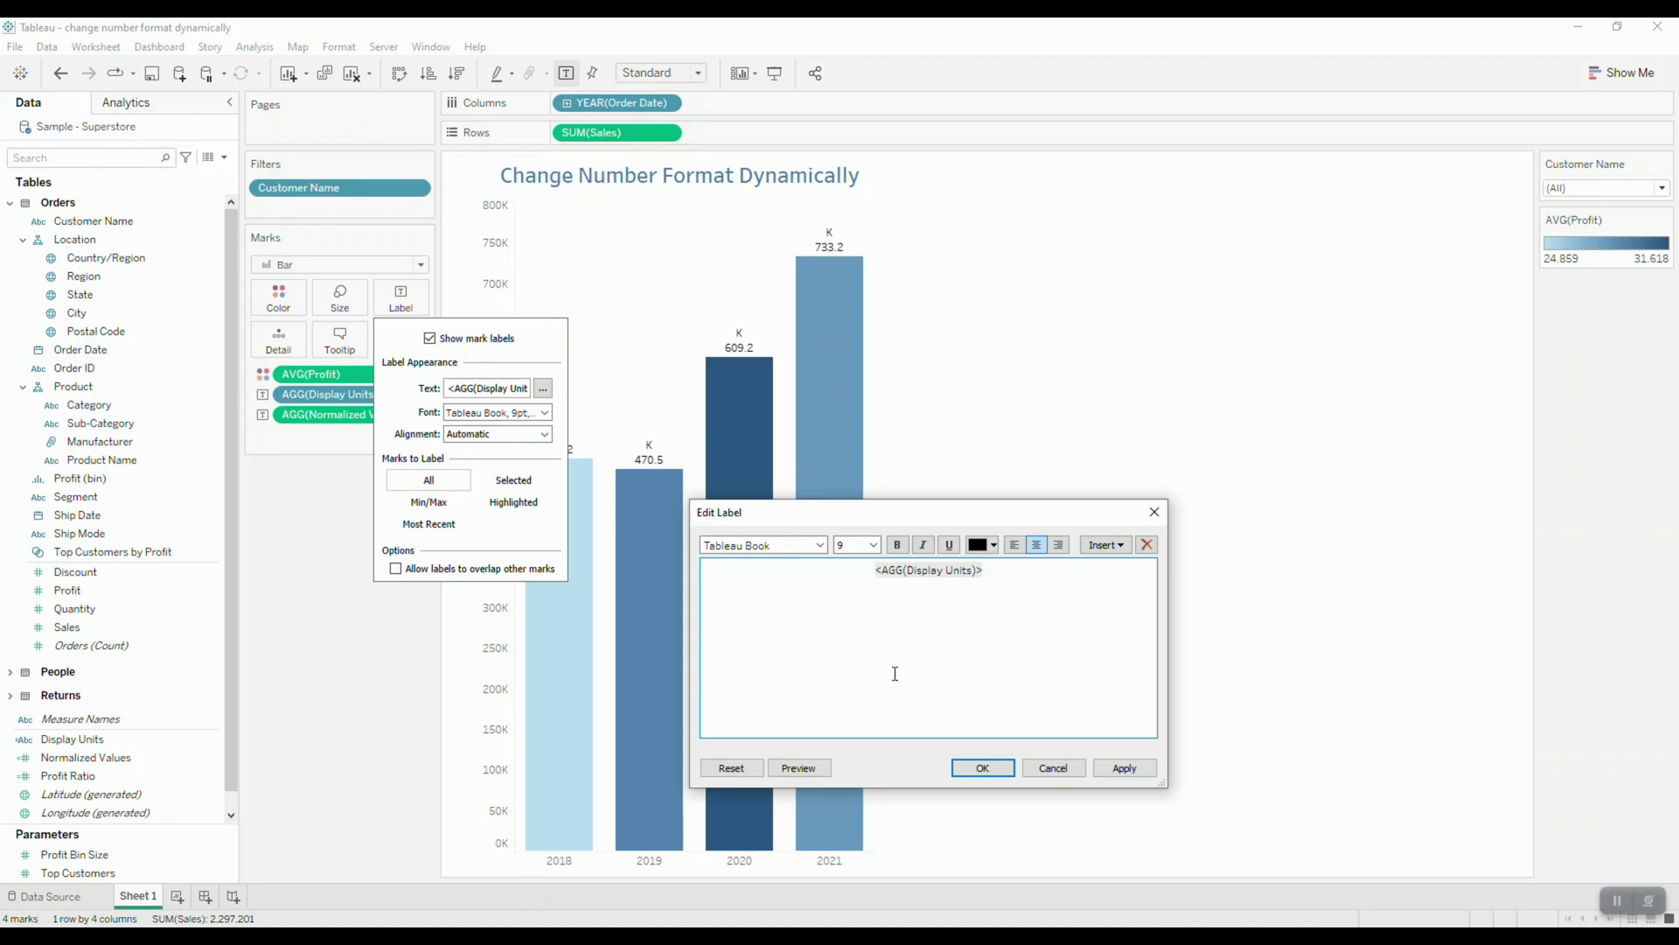
pyautogui.hotkey('ctrl', 'v')
# Step: Centre the label text and apply it, so labels read like 484.2K and 733.2K
pyautogui.click(1014, 544)
pyautogui.hotkey('ctrl', 'a')
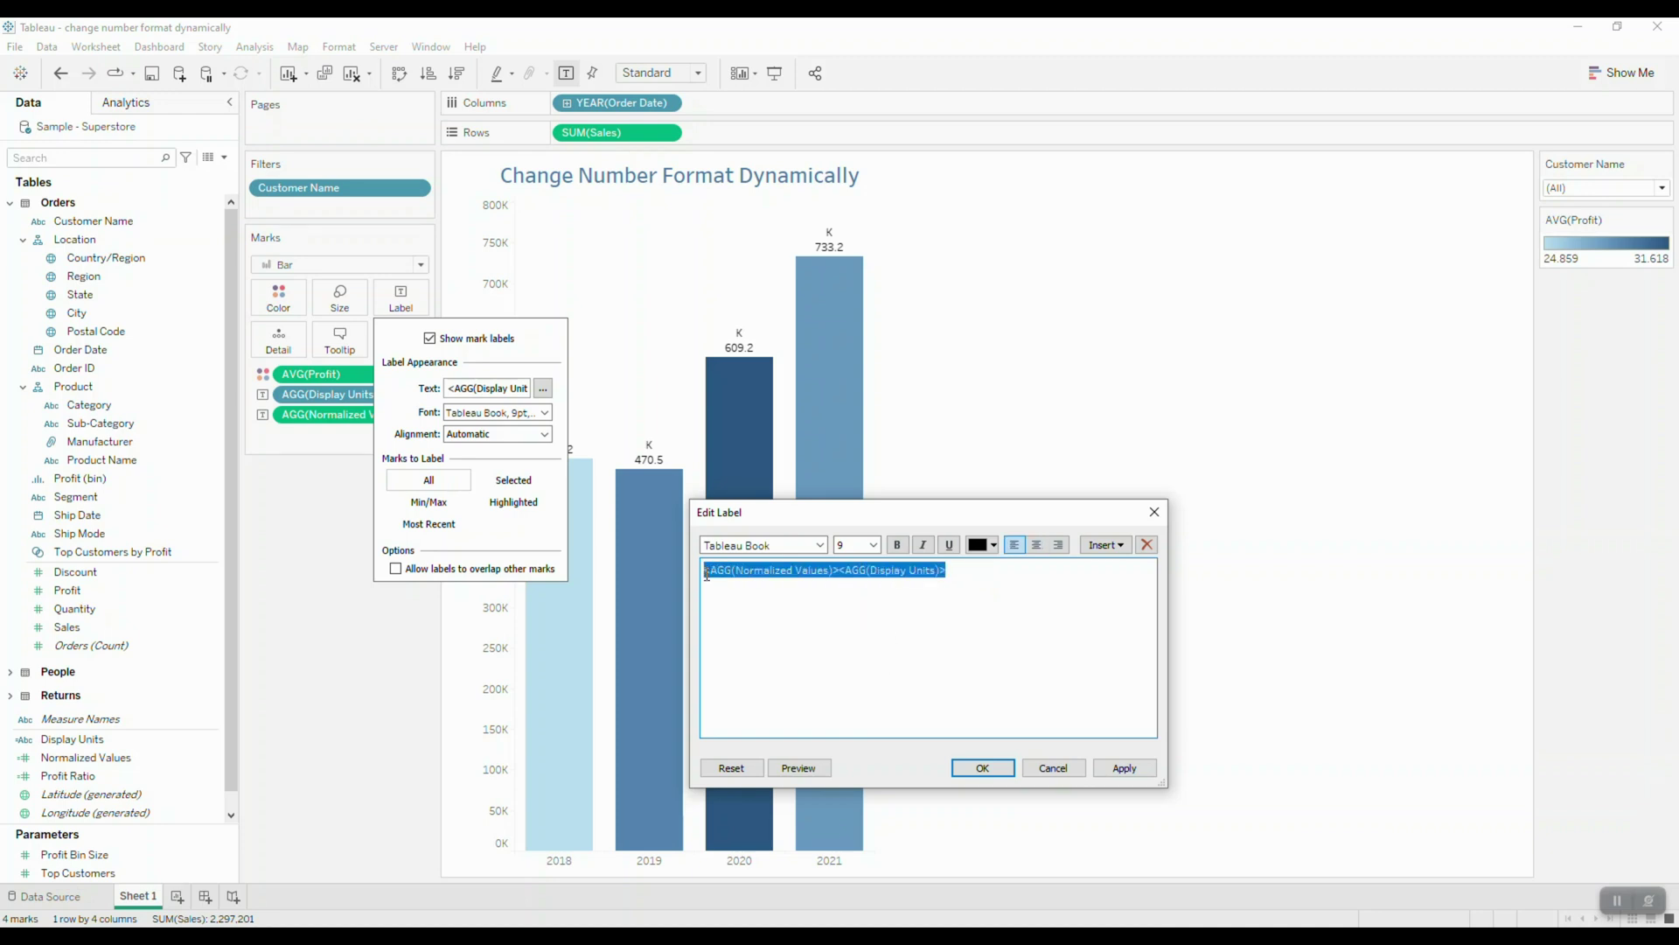
pyautogui.click(1036, 544)
pyautogui.click(910, 693)
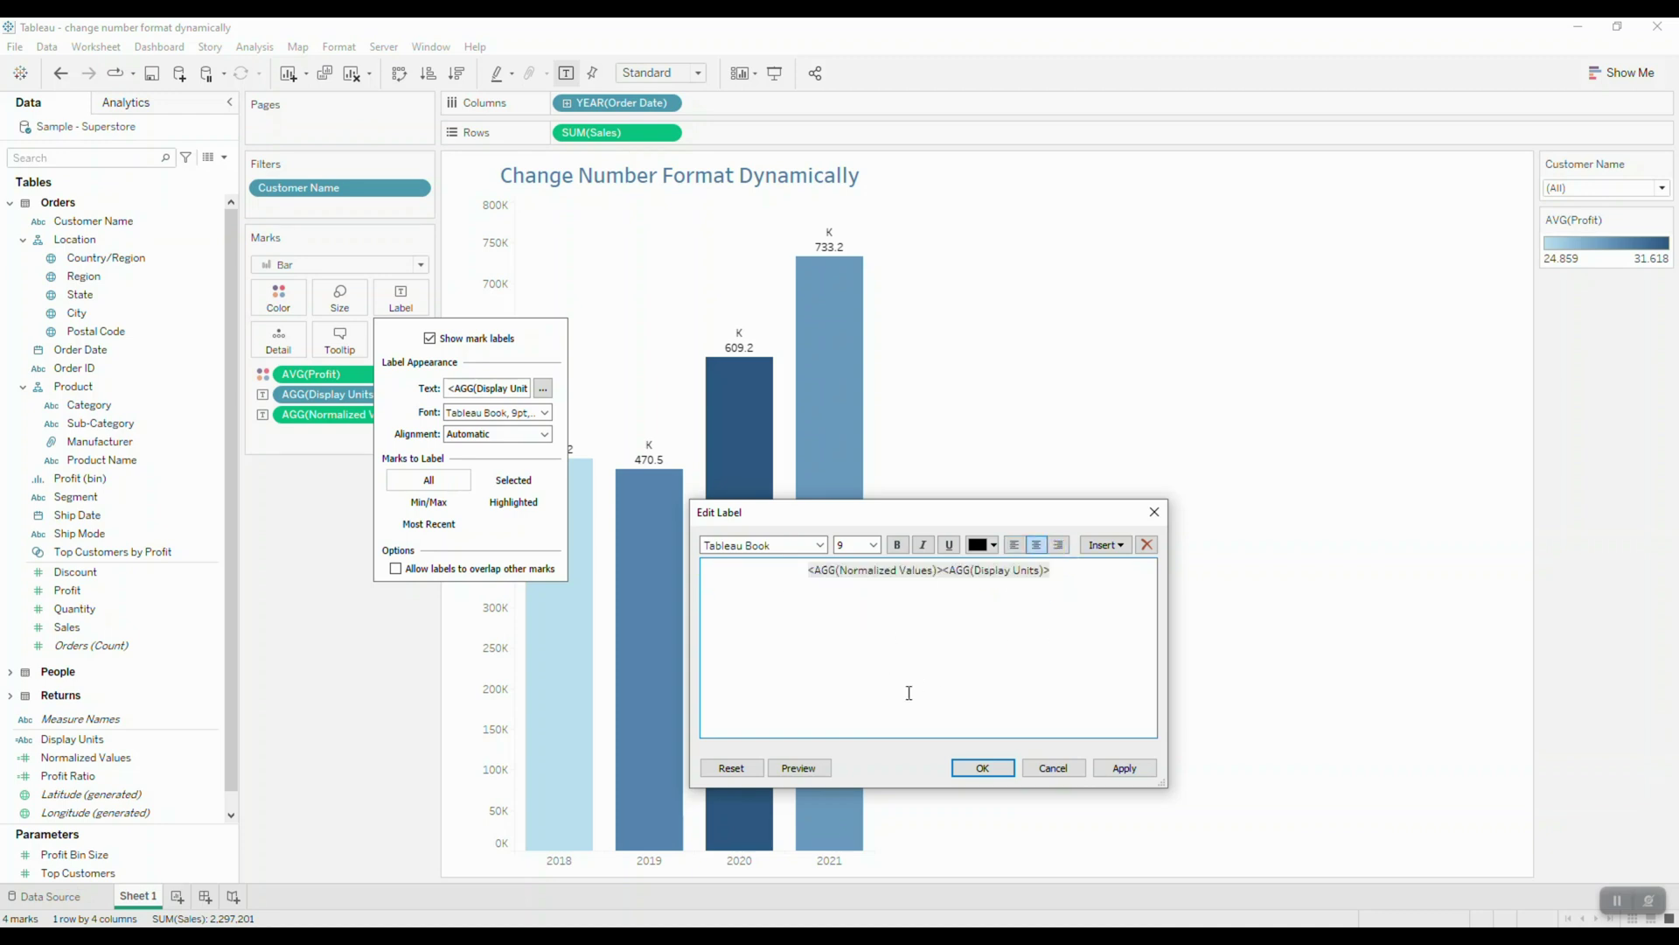
pyautogui.click(978, 769)
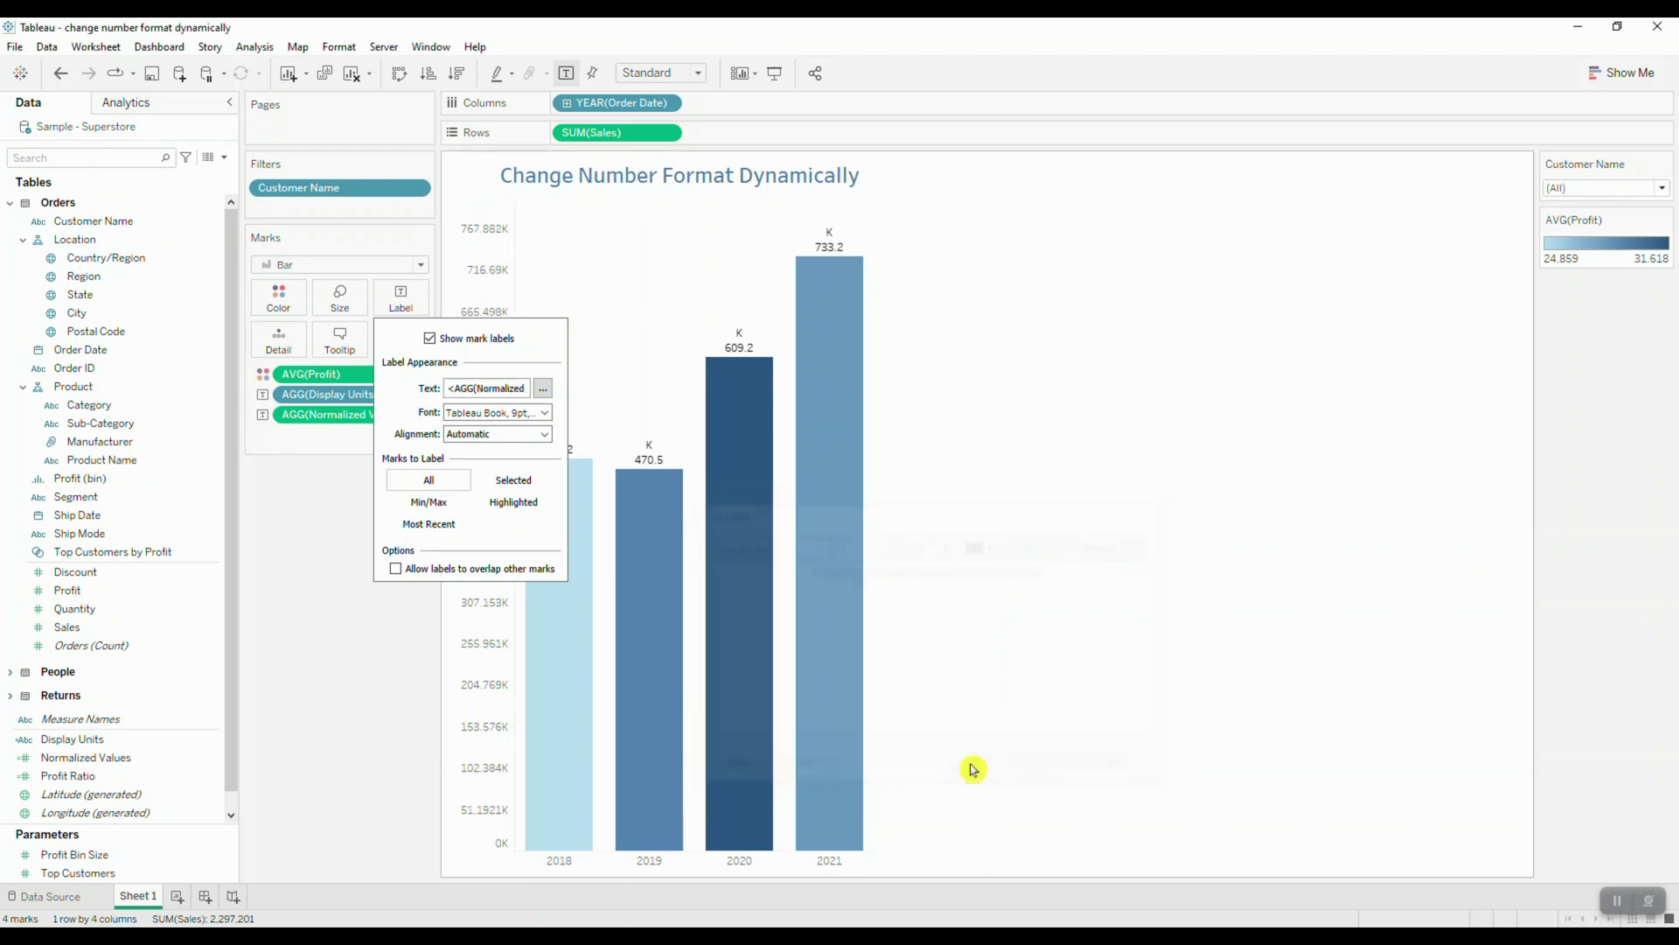
pyautogui.click(364, 694)
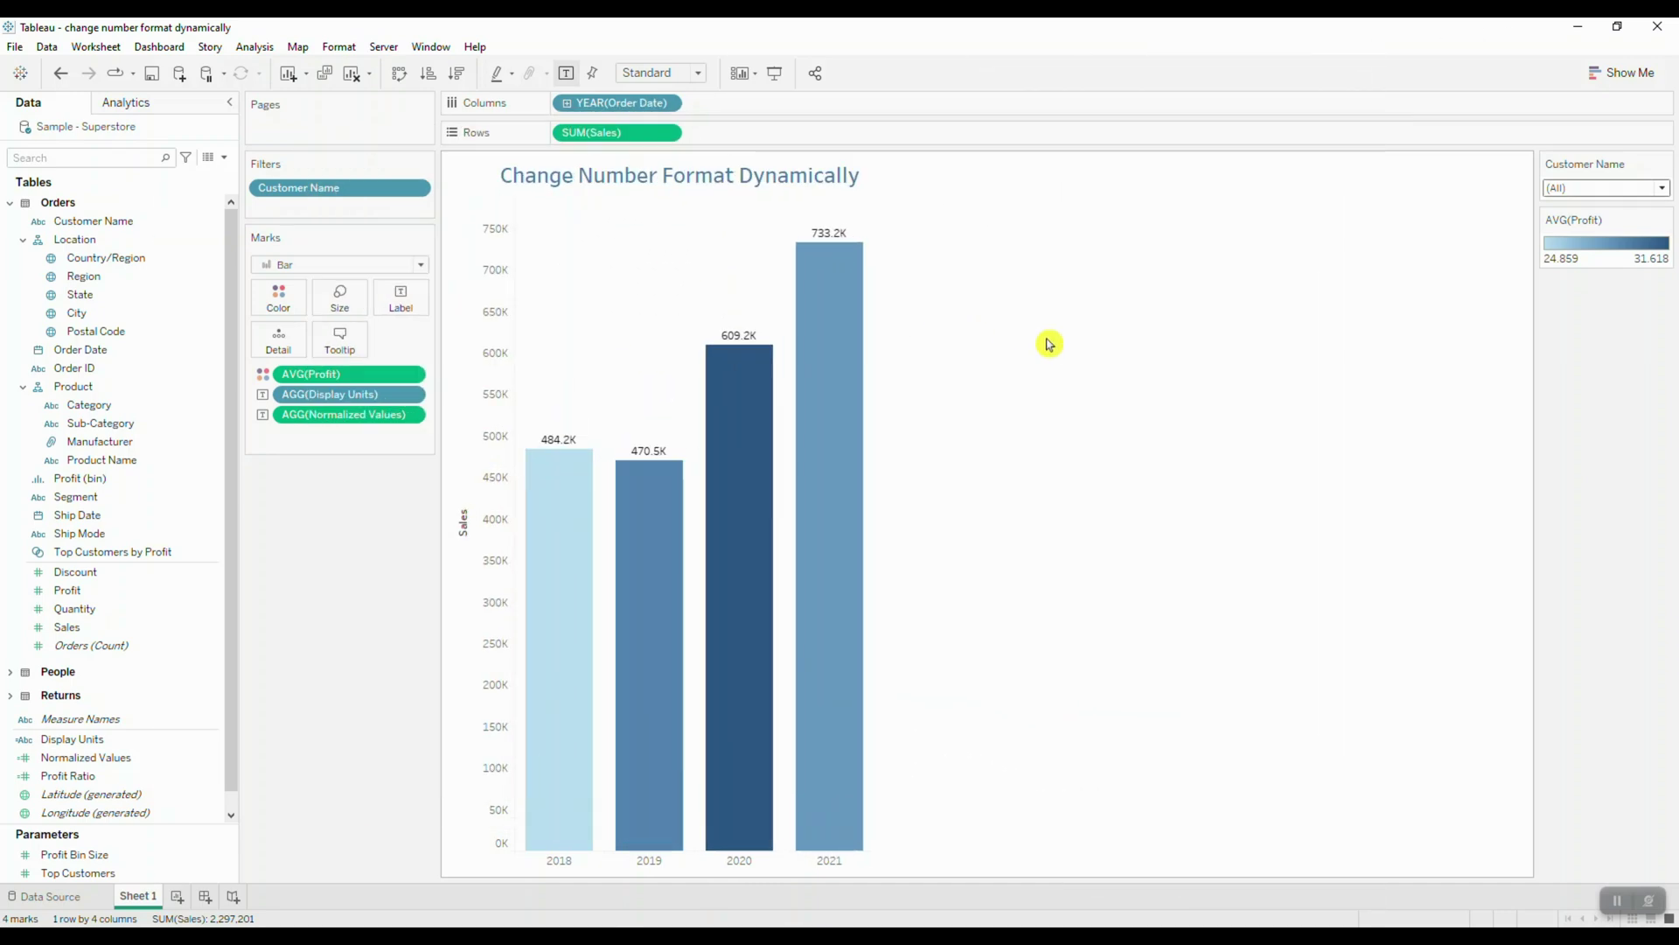
# Step: Filter to one customer and check the labels now read 65.8, 509.1 and 2.5K
pyautogui.click(1665, 188)
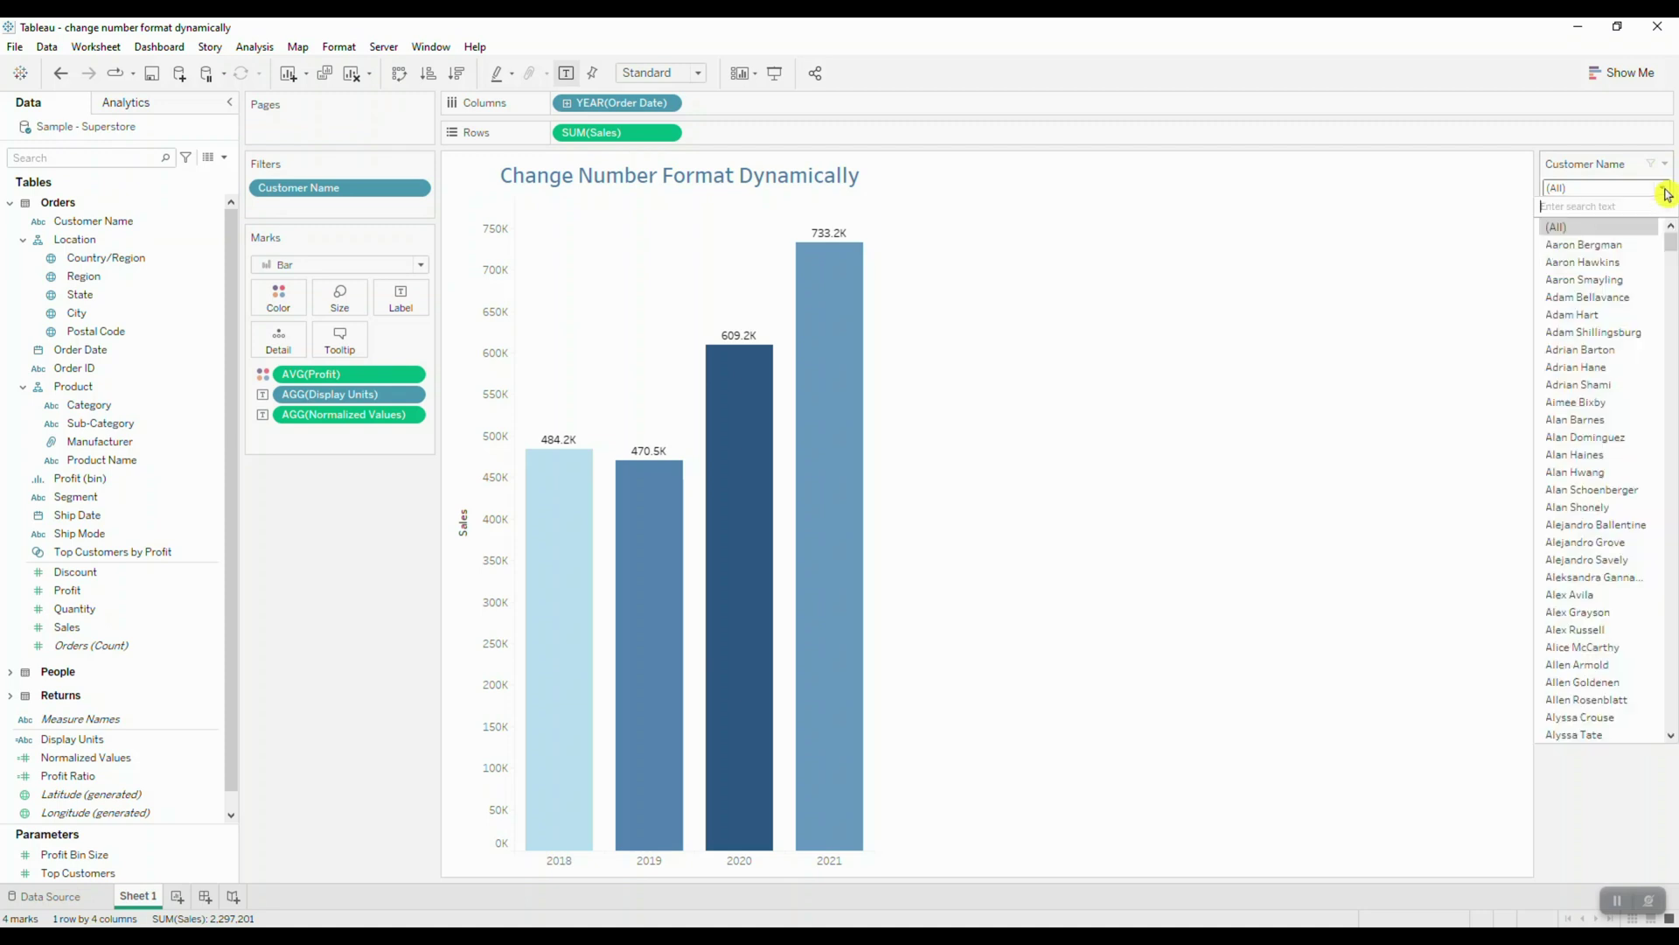
pyautogui.click(1646, 281)
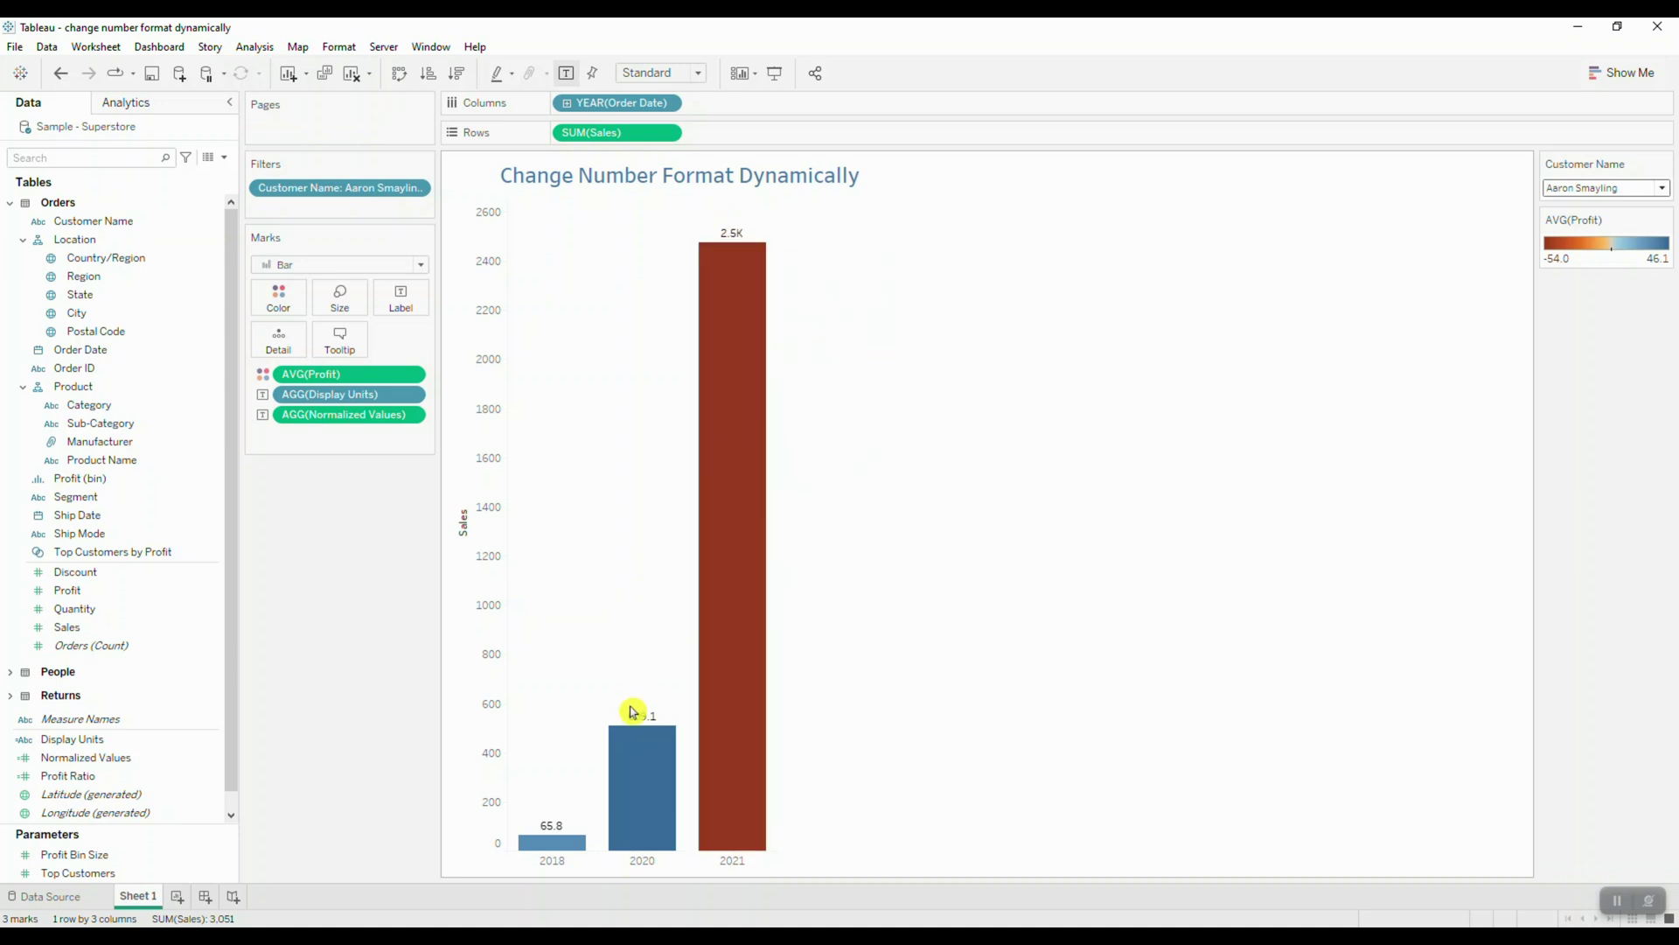
pyautogui.moveTo(758, 241)
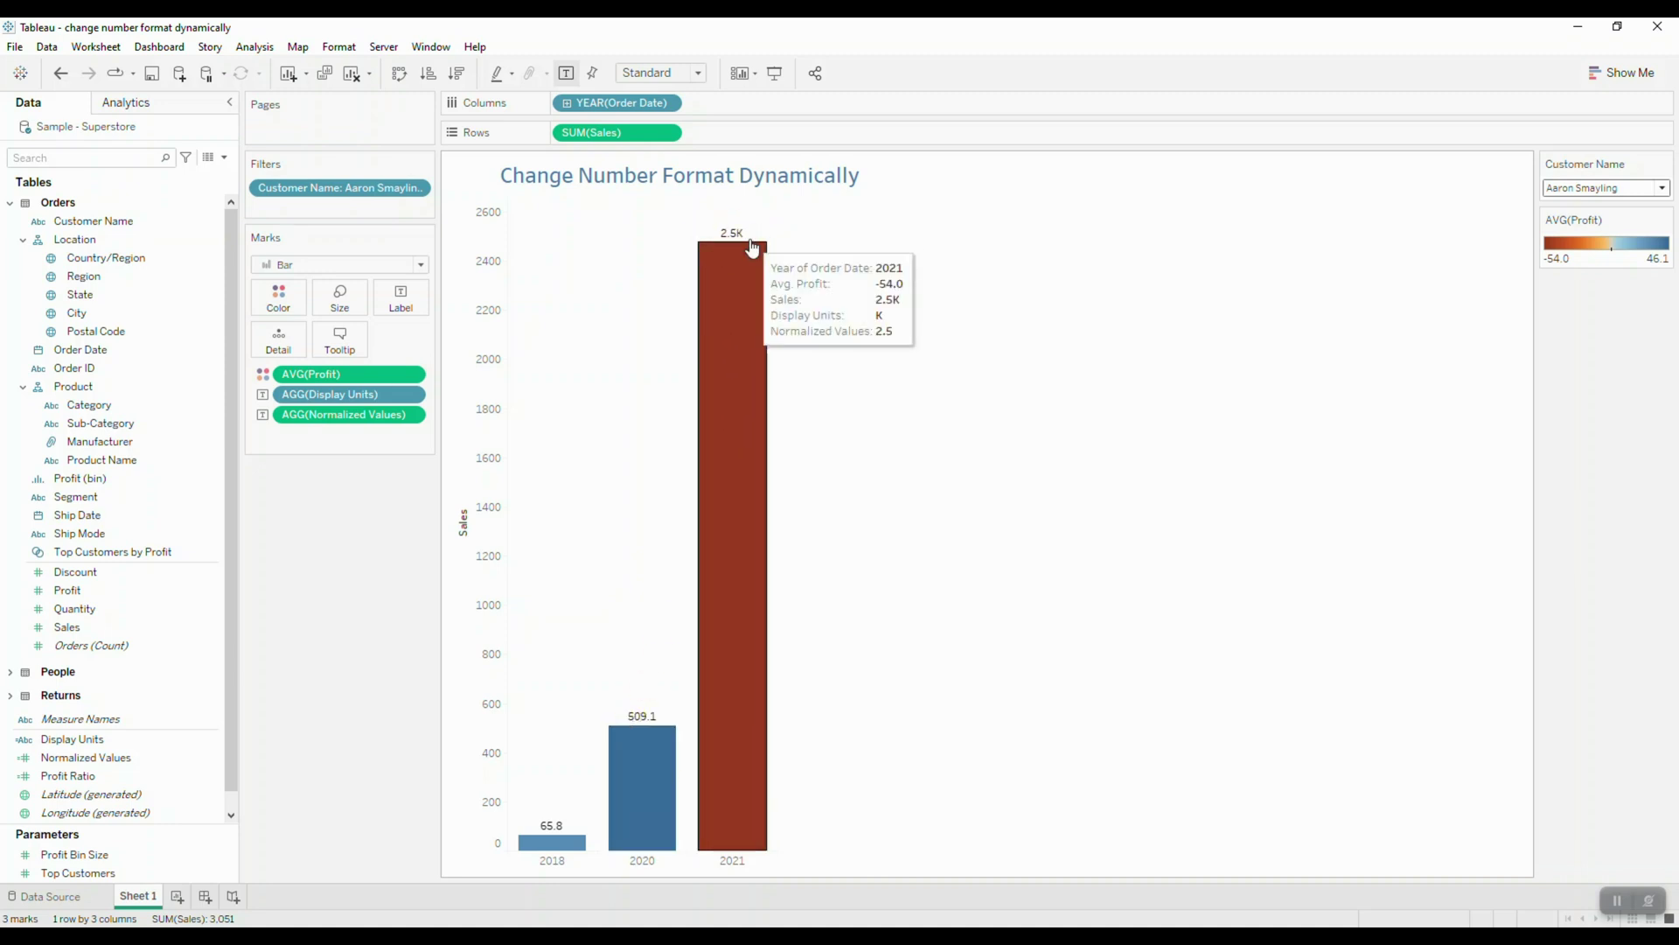
pyautogui.moveTo(652, 727)
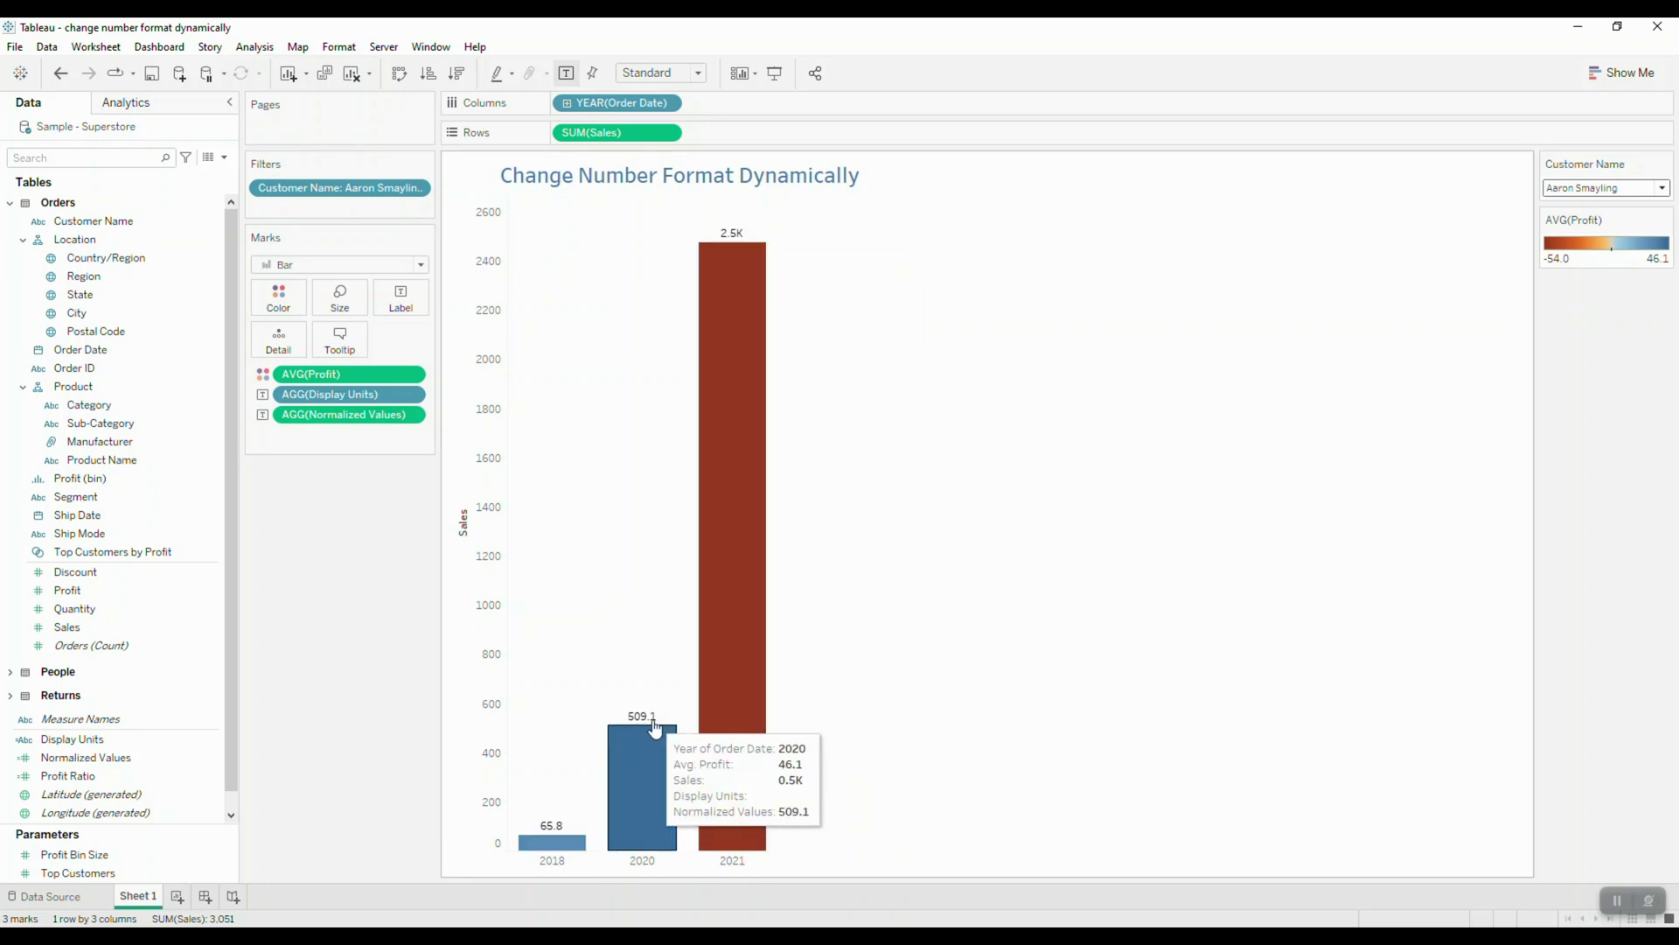